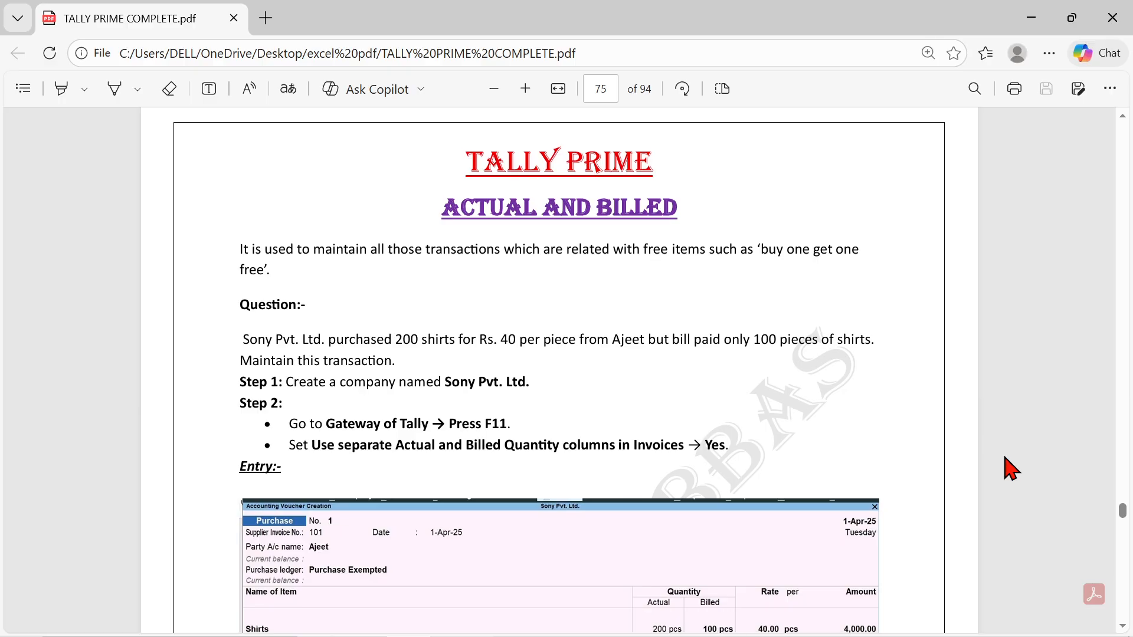
- Read the Actual and Billed exercise on page 75 of the PDF and switch to TallyPrime
{"action": "scroll", "coordinate": [1011, 468], "scroll_direction": "down", "scroll_amount": 3}
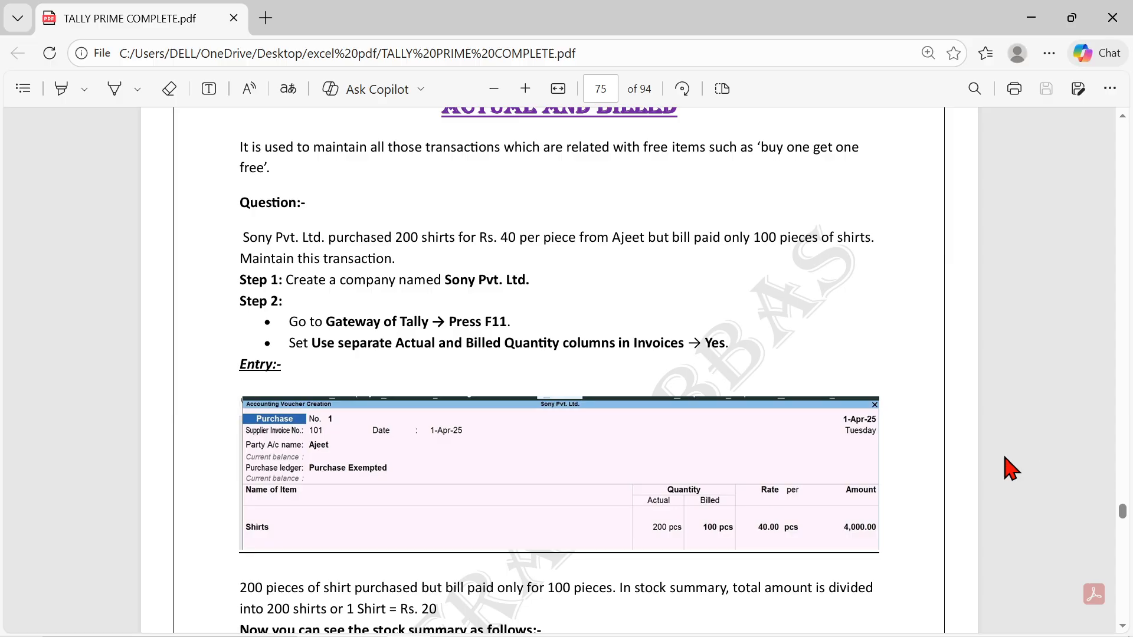
{"action": "key", "text": "alt+Tab"}
{"action": "key", "text": "alt+Tab"}
{"action": "key", "text": "alt+Tab"}
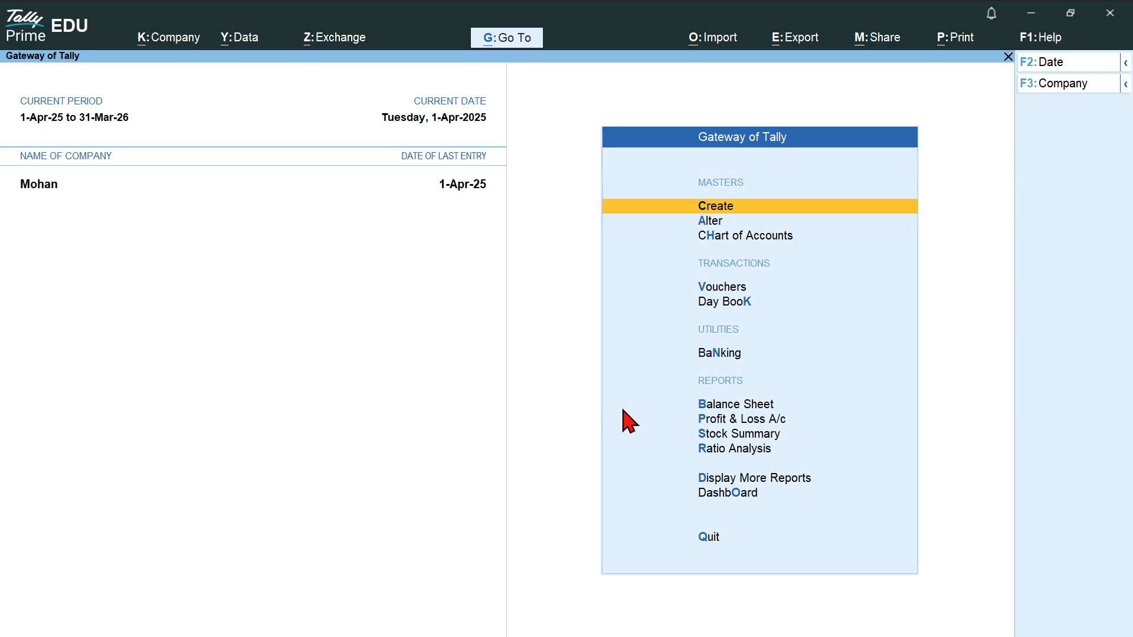
- Create a new company named Sony Pvt Ltd
{"action": "key", "text": "F3"}
{"action": "key", "text": "Up"}
{"action": "key", "text": "Up"}
{"action": "key", "text": "Up"}
{"action": "key", "text": "Up"}
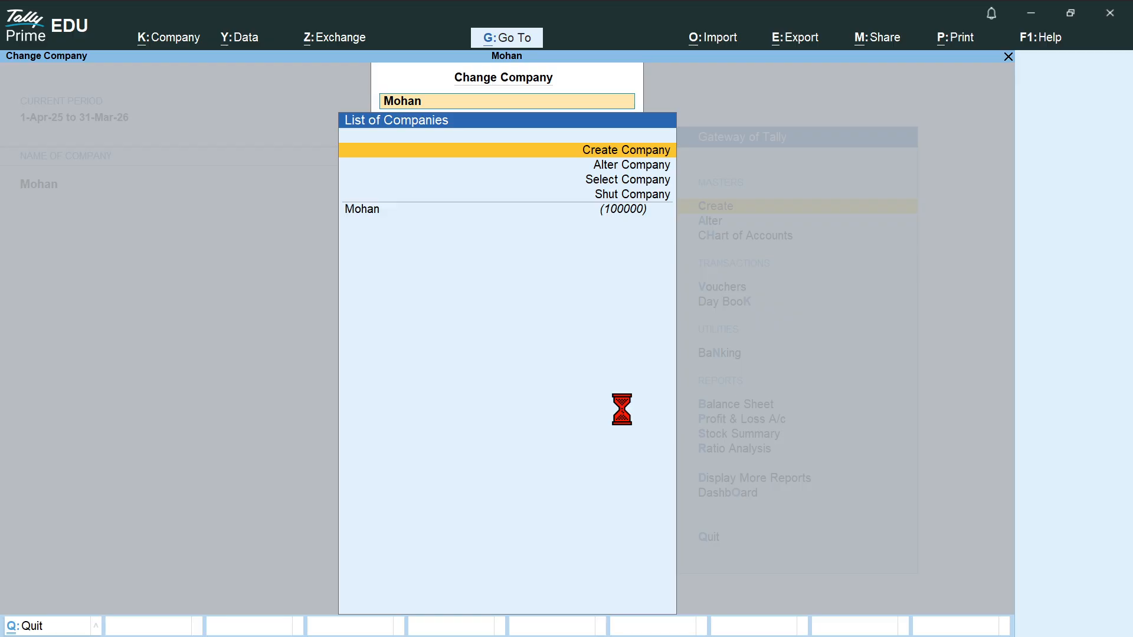
{"action": "type", "text": "Son"}
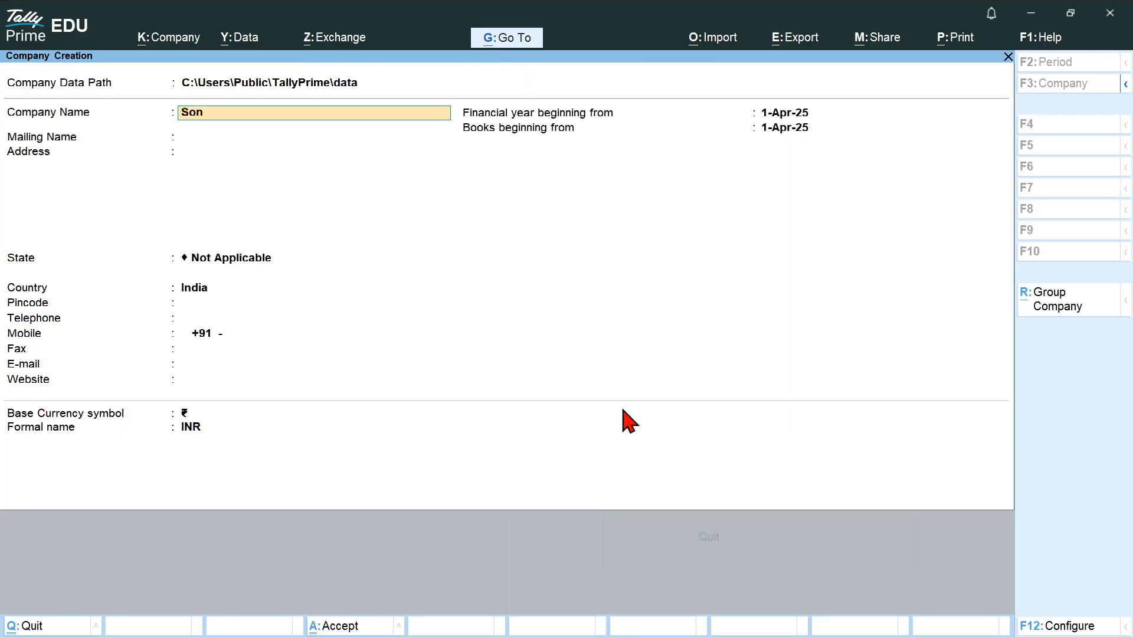
{"action": "type", "text": "y Pvt Ltd"}
{"action": "key", "text": "ctrl"}
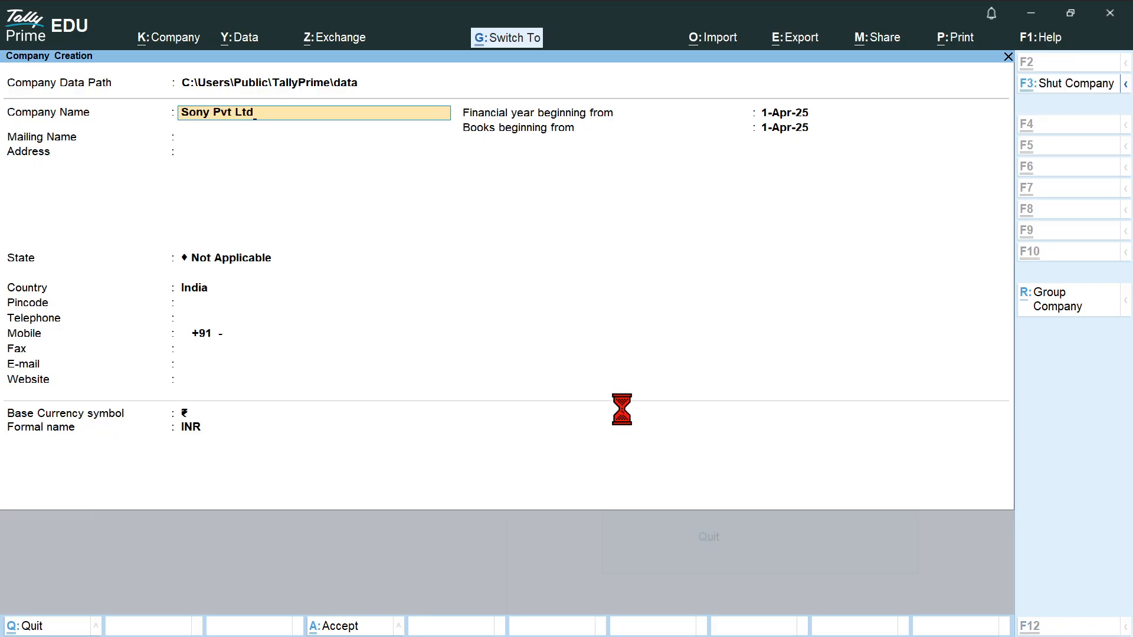
- Check the Step 2 feature instructions in the exercise PDF and return to TallyPrime
{"action": "key", "text": "alt+Tab"}
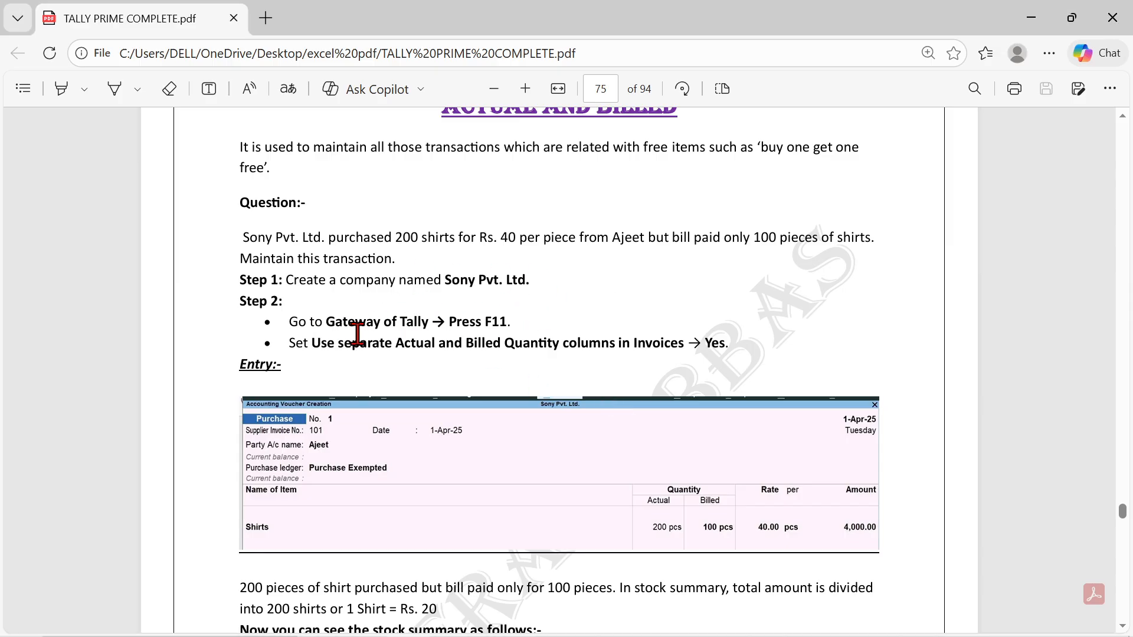
{"action": "left_click_drag", "start_coordinate": [514, 319], "coordinate": [267, 320]}
{"action": "right_click", "coordinate": [270, 322]}
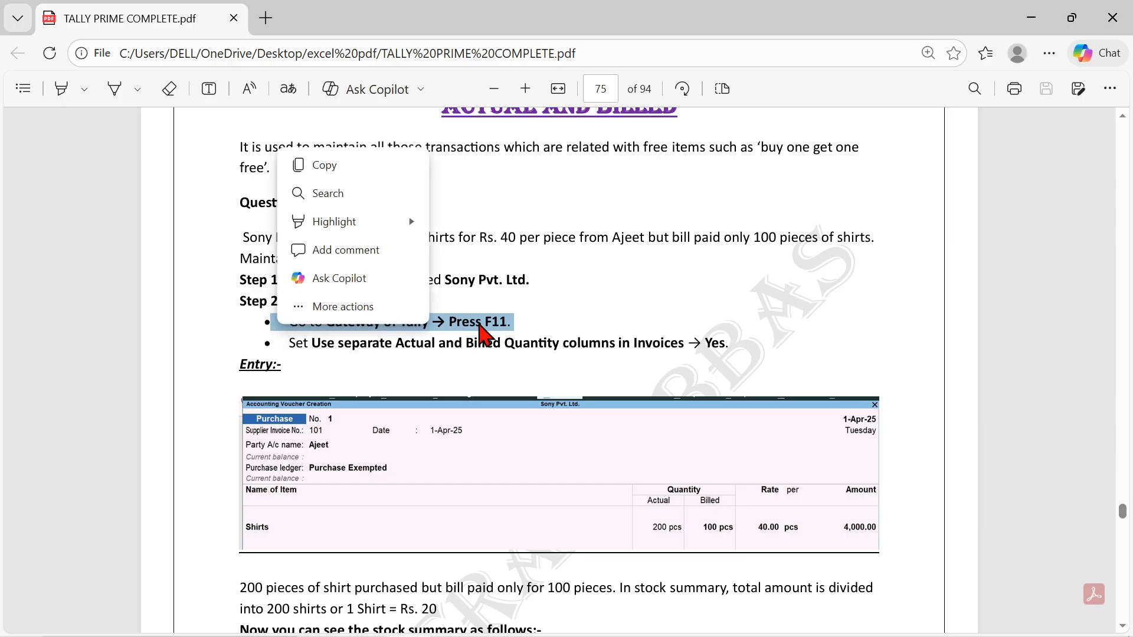
{"action": "left_click", "coordinate": [533, 332]}
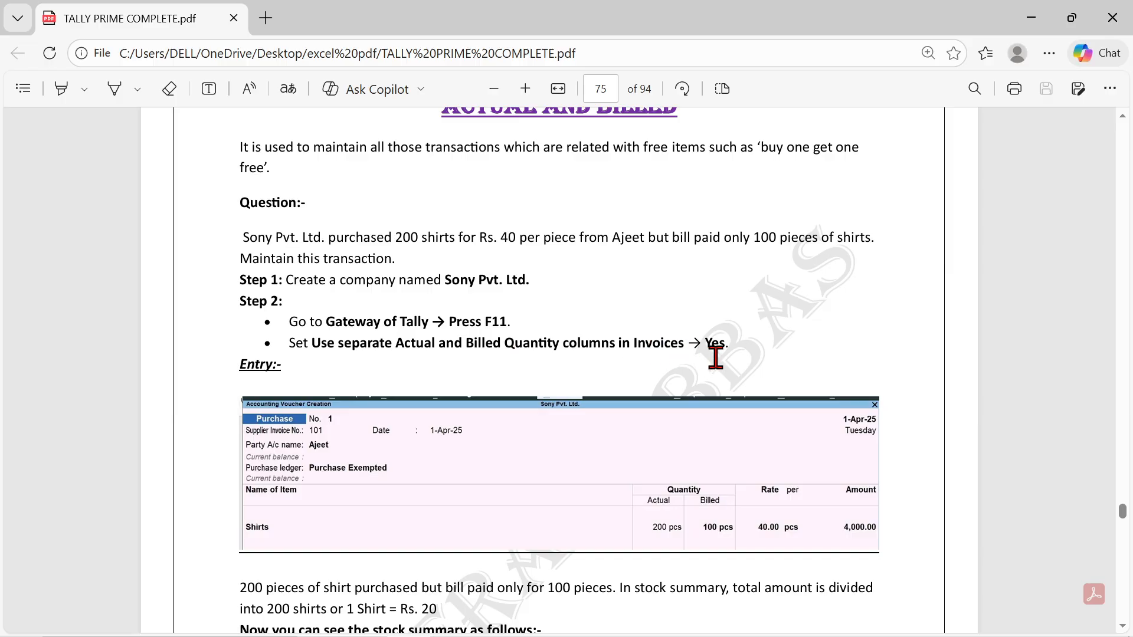
{"action": "key", "text": "alt+Tab"}
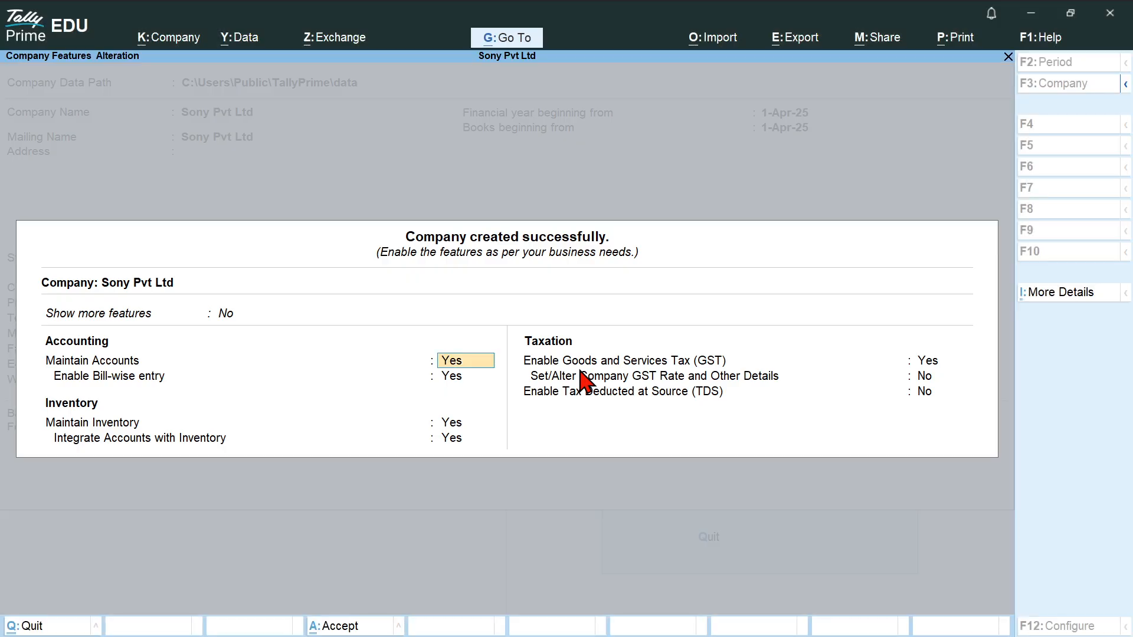
- Set Show more features to Yes for the Sony Pvt Ltd company
{"action": "key", "text": "Up"}
{"action": "key", "text": "Down"}
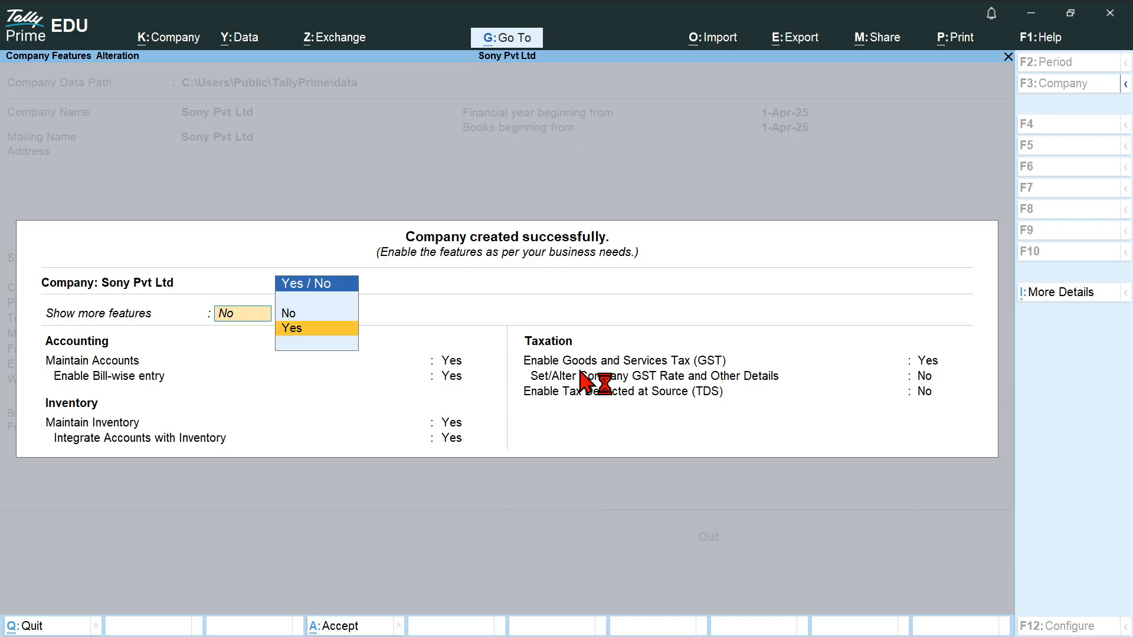
{"action": "key", "text": "Return"}
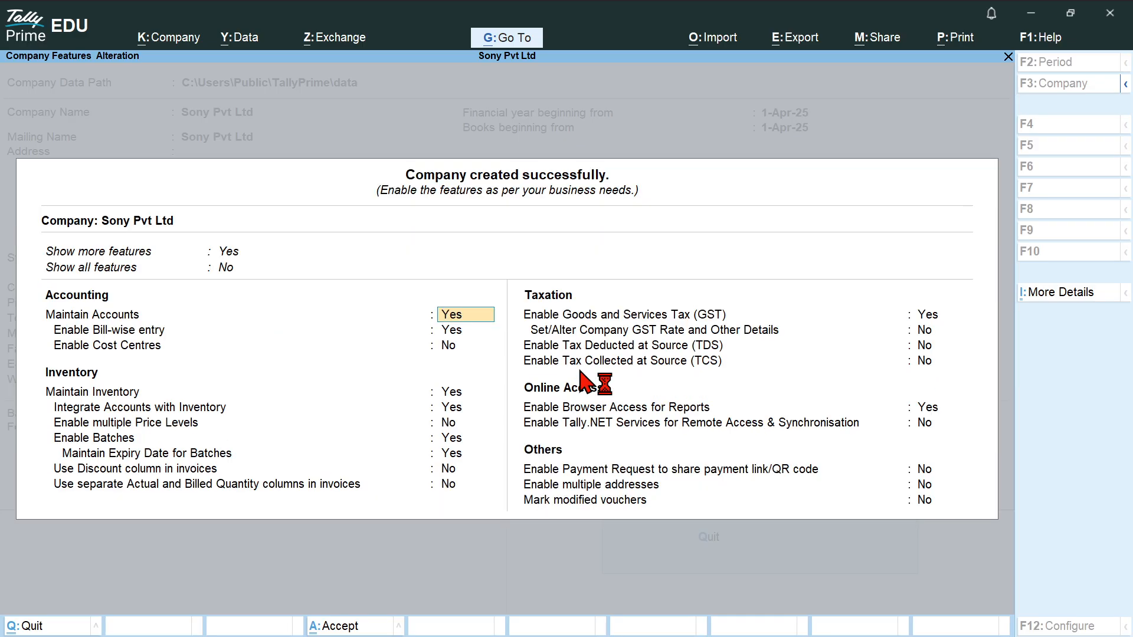
- Enable separate Actual and Billed Quantity columns in invoices, set GST to No and save the company features
{"action": "key", "text": "Down"}
{"action": "key", "text": "Down"}
{"action": "key", "text": "Down"}
{"action": "key", "text": "Down"}
{"action": "key", "text": "Down"}
{"action": "key", "text": "Down"}
{"action": "key", "text": "Down"}
{"action": "key", "text": "Down"}
{"action": "key", "text": "Down"}
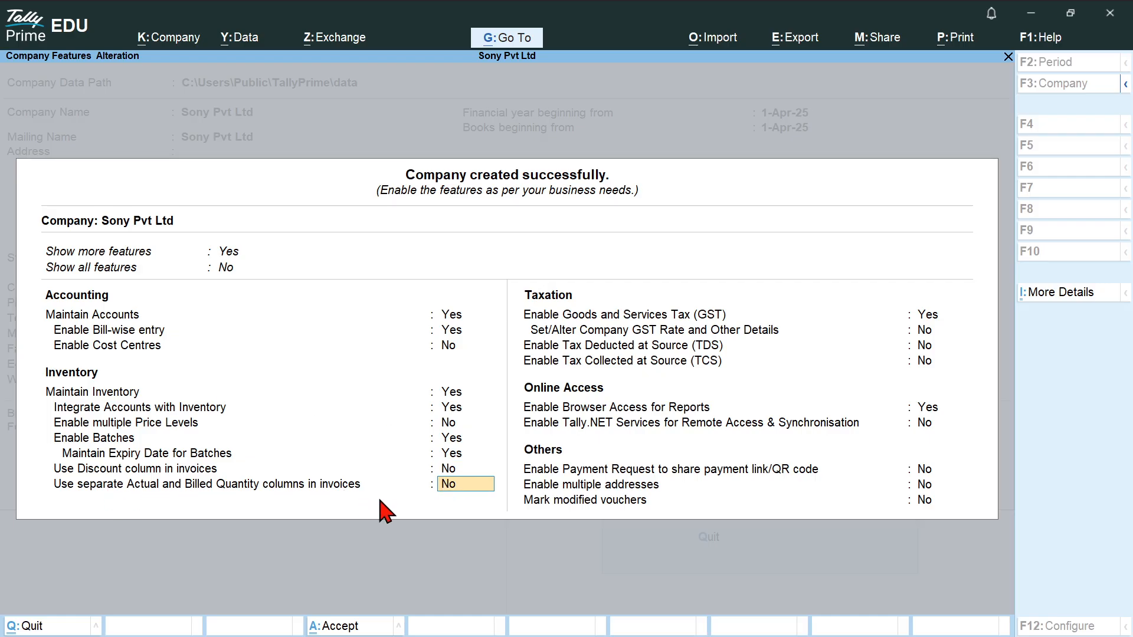
{"action": "type", "text": "y"}
{"action": "key", "text": "Return"}
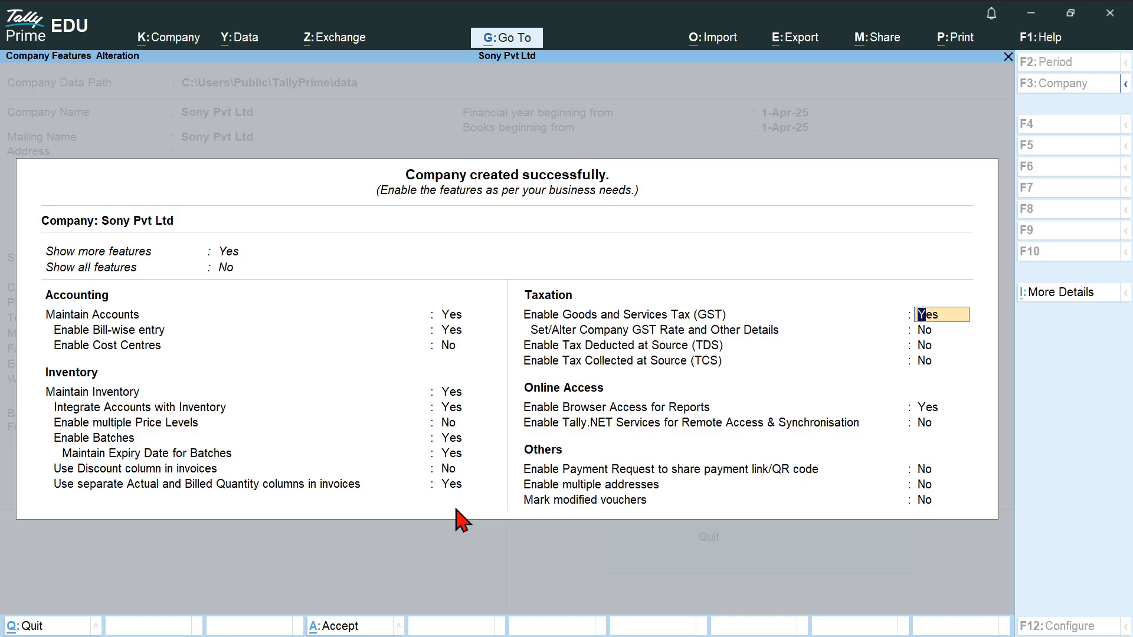
{"action": "type", "text": "n"}
{"action": "key", "text": "Return"}
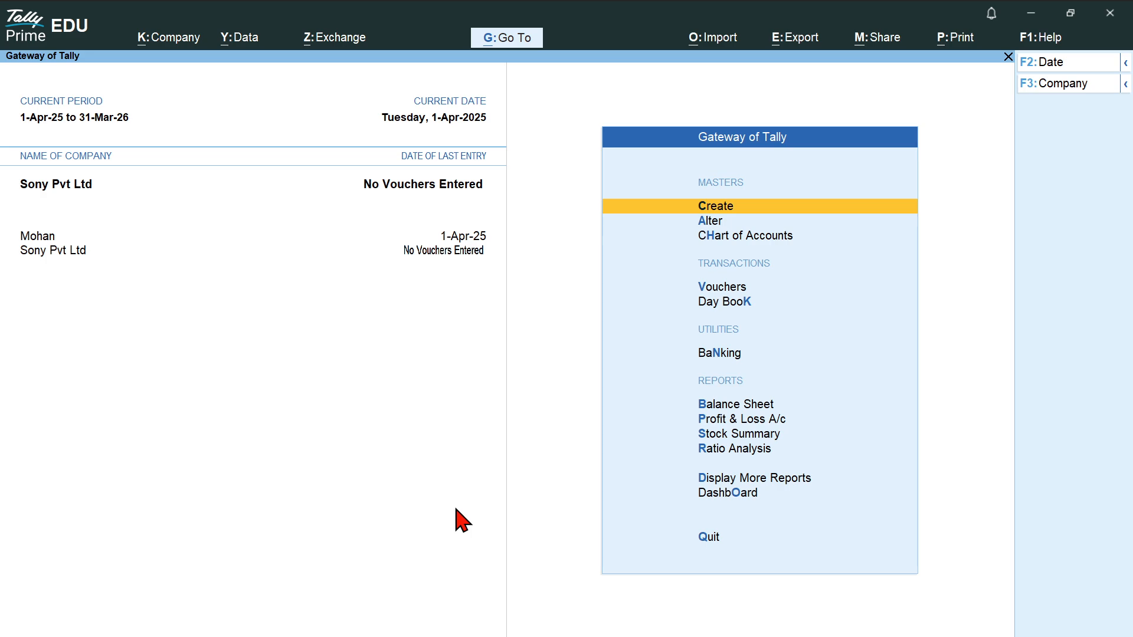
- Start a purchase voucher with supplier invoice number pur01 dated 1-Apr-25
{"action": "key", "text": "v"}
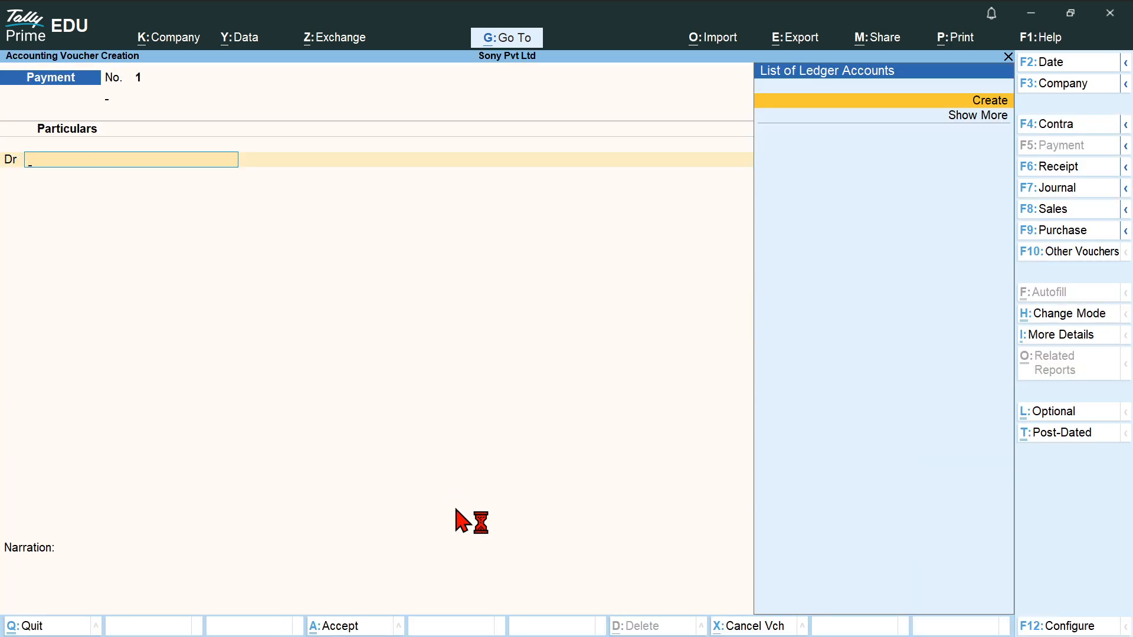
{"action": "key", "text": "F9"}
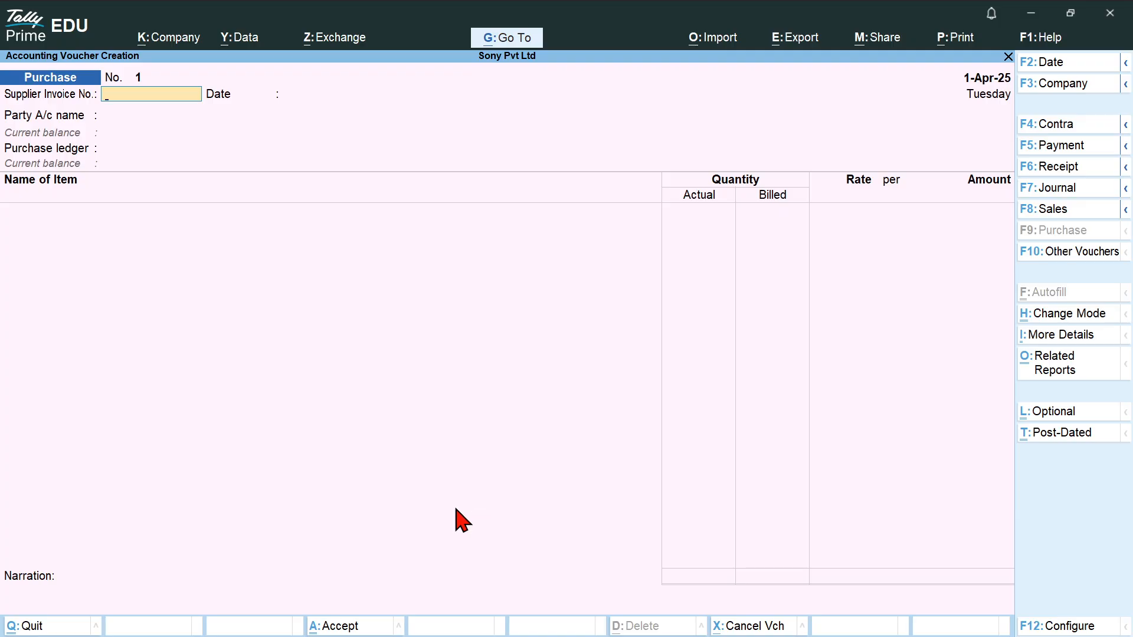
{"action": "type", "text": "pur01"}
{"action": "key", "text": "Return"}
{"action": "key", "text": "Return"}
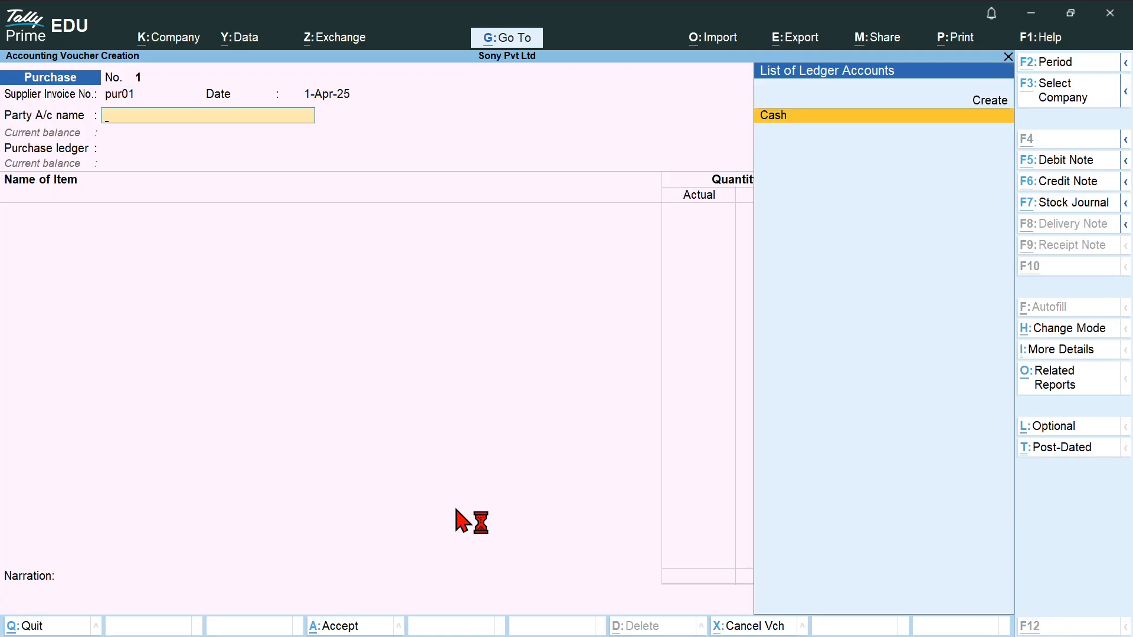
- Create the party ledger Ajeet Shirts Wholesaler under Sundry Creditors for the voucher and accept the receipt details left blank
{"action": "key", "text": "alt+c"}
{"action": "type", "text": "Ajeet"}
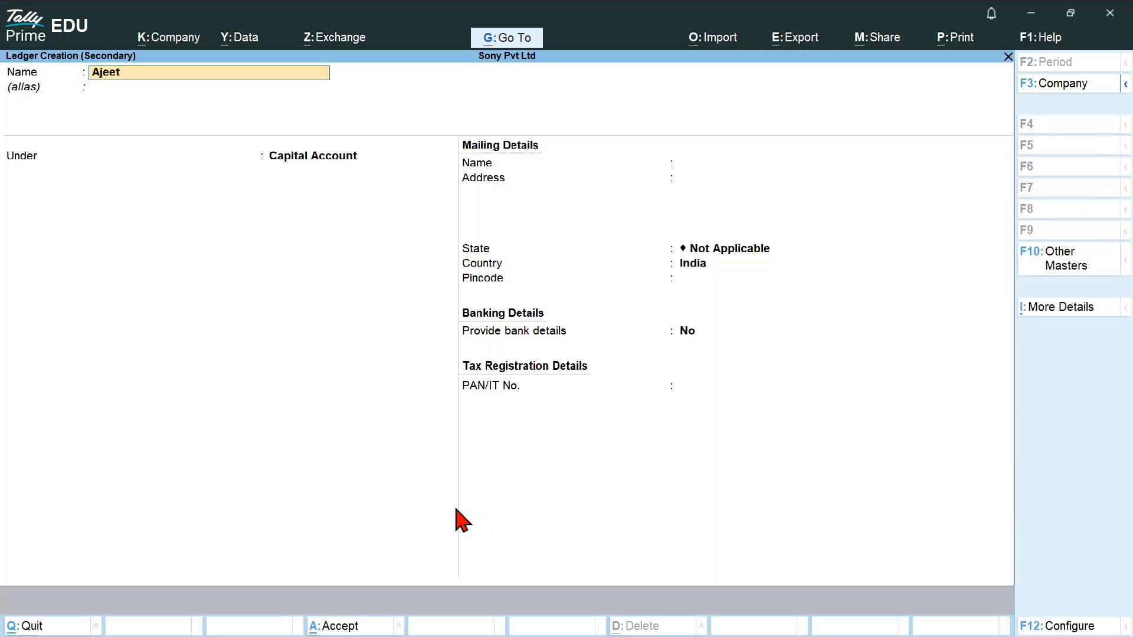
{"action": "type", "text": " Shirts Whol"}
{"action": "key", "text": "BackSpace"}
{"action": "key", "text": "BackSpace"}
{"action": "key", "text": "BackSpace"}
{"action": "key", "text": "BackSpace"}
{"action": "type", "text": "w"}
{"action": "type", "text": "holesale"}
{"action": "key", "text": "Return"}
{"action": "type", "text": "Sun"}
{"action": "key", "text": "Return"}
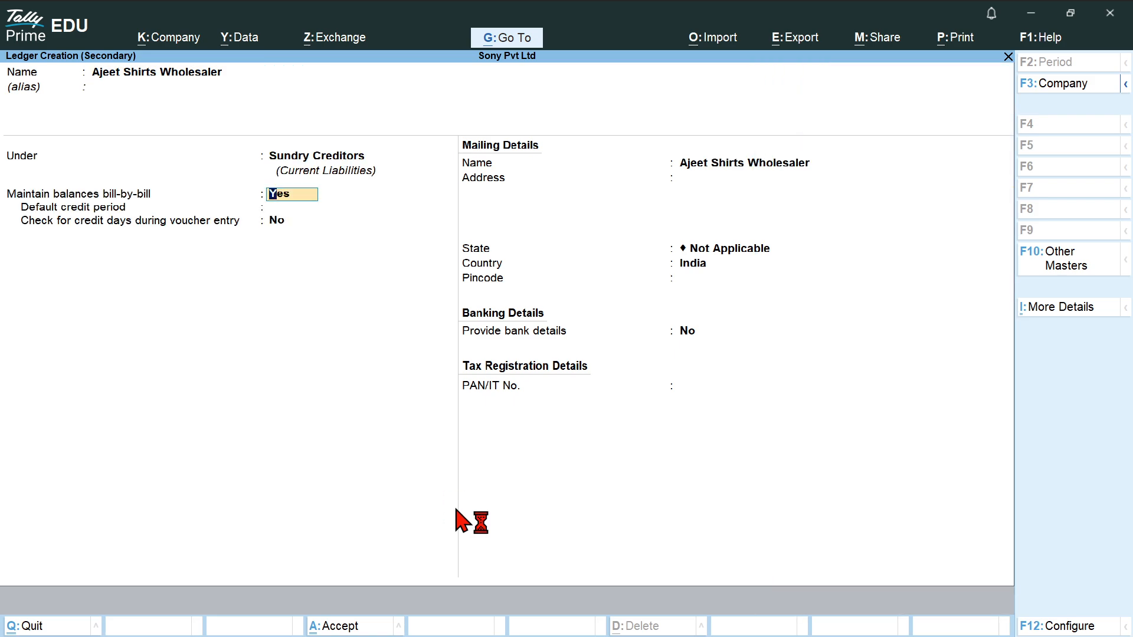
{"action": "key", "text": "ctrl+a"}
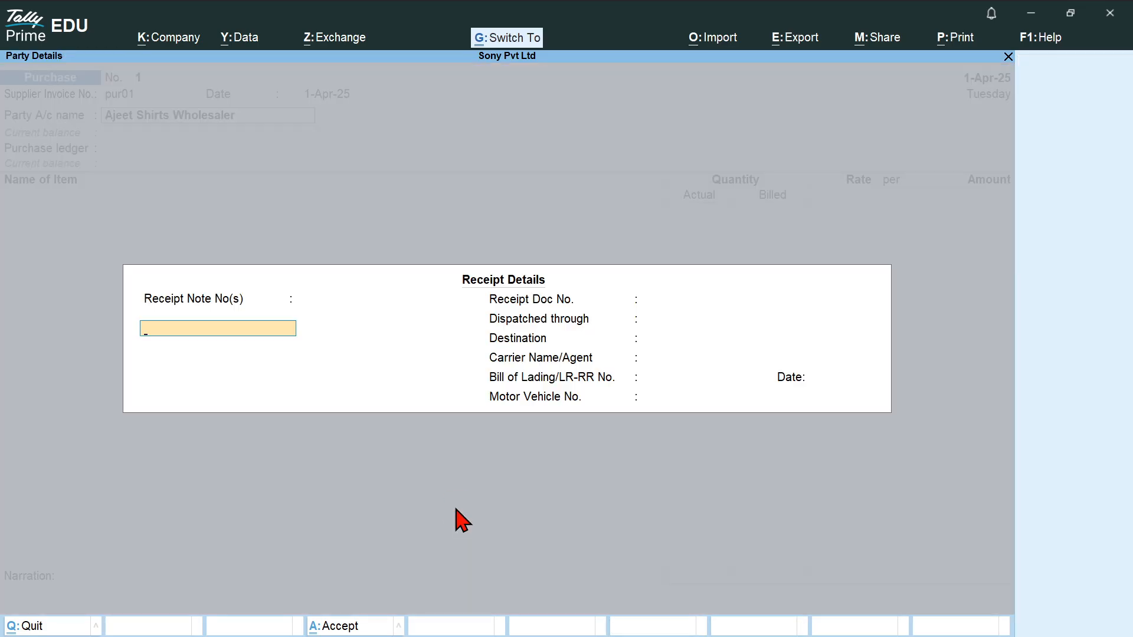
{"action": "key", "text": "ctrl+a"}
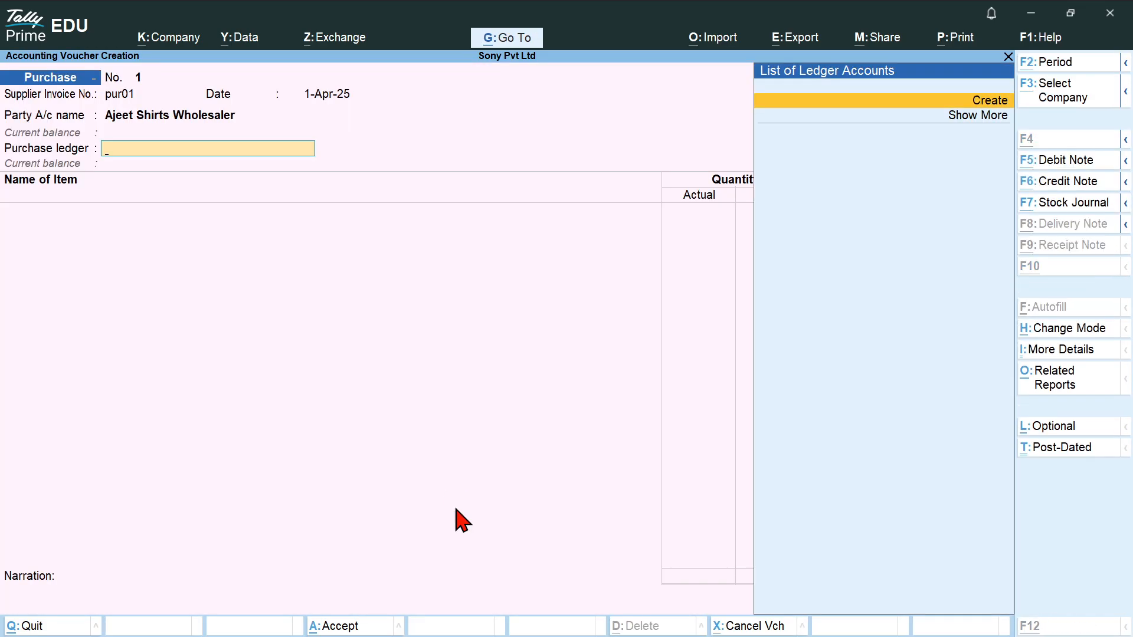
- Create the purchase ledger Pur Ex under Purchase Accounts for the voucher
{"action": "key", "text": "alt+c"}
{"action": "type", "text": "Pur Ex"}
{"action": "key", "text": "Return"}
{"action": "type", "text": "Pur"}
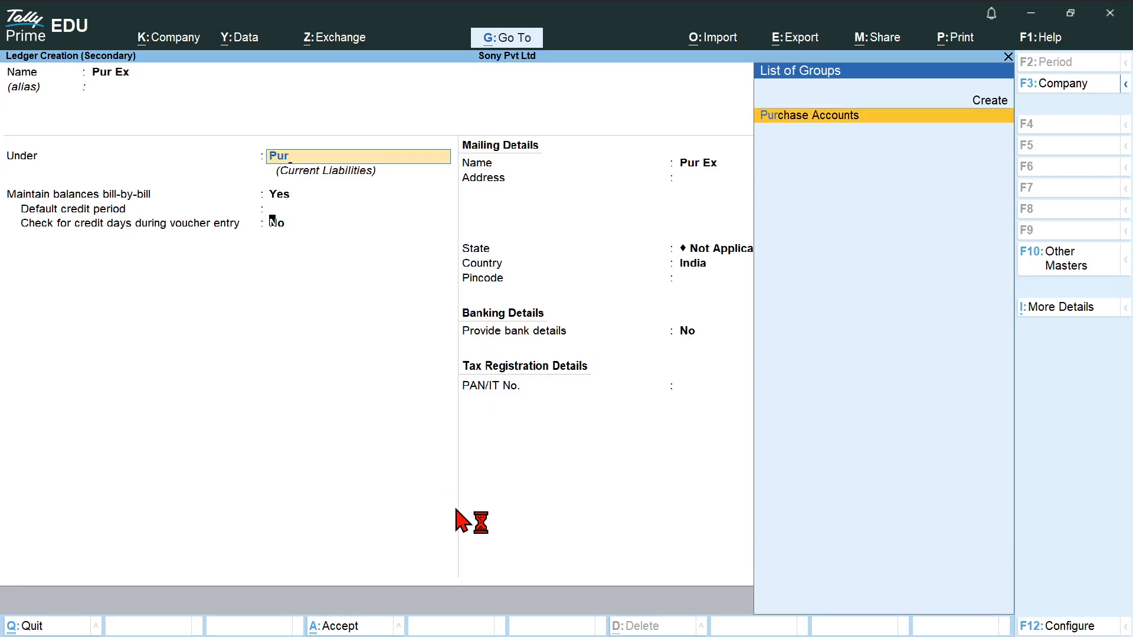
{"action": "key", "text": "Return"}
{"action": "key", "text": "ctrl+a"}
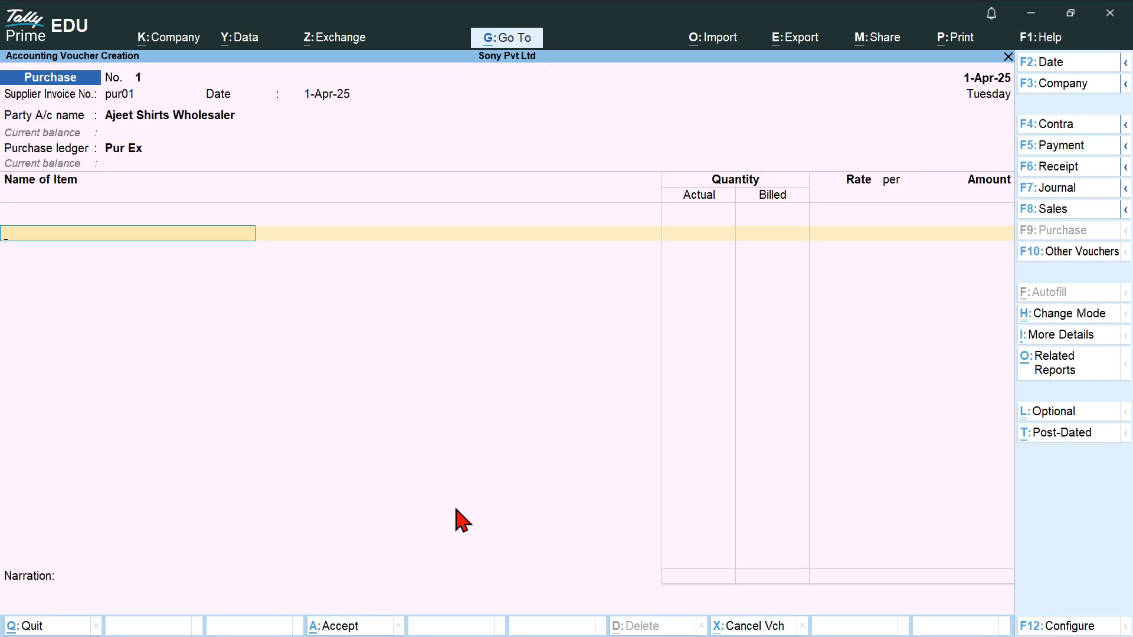
- Start a new stock item named Shirt and place it under a newly created stock group named Clothe
{"action": "key", "text": "alt+c"}
{"action": "type", "text": "Shirt"}
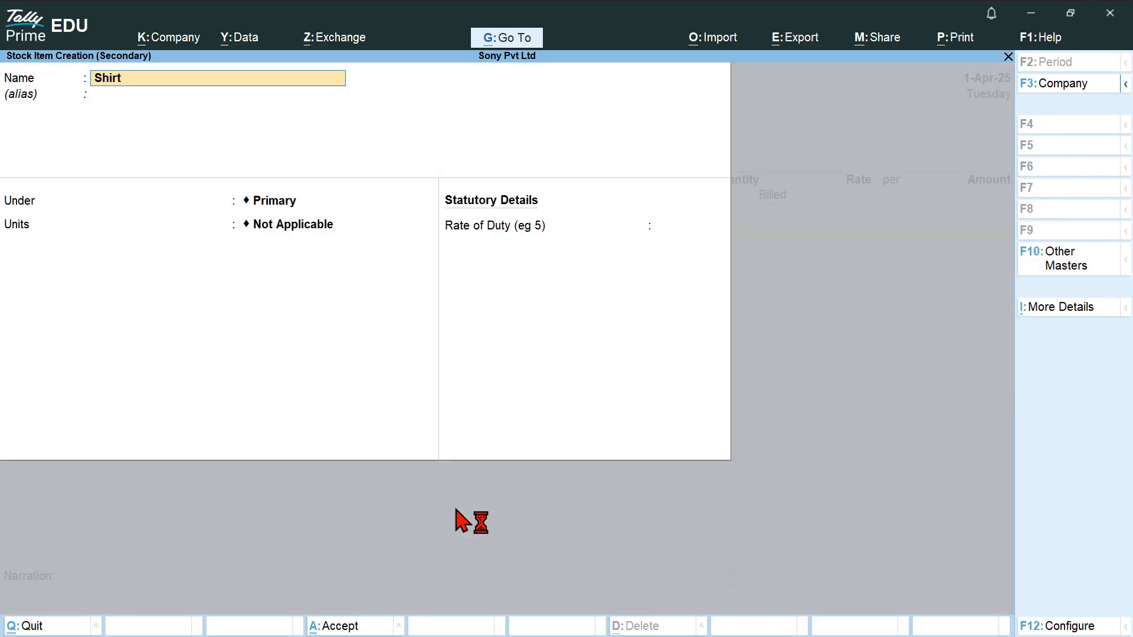
{"action": "key", "text": "Return"}
{"action": "key", "text": "Return"}
{"action": "key", "text": "alt+c"}
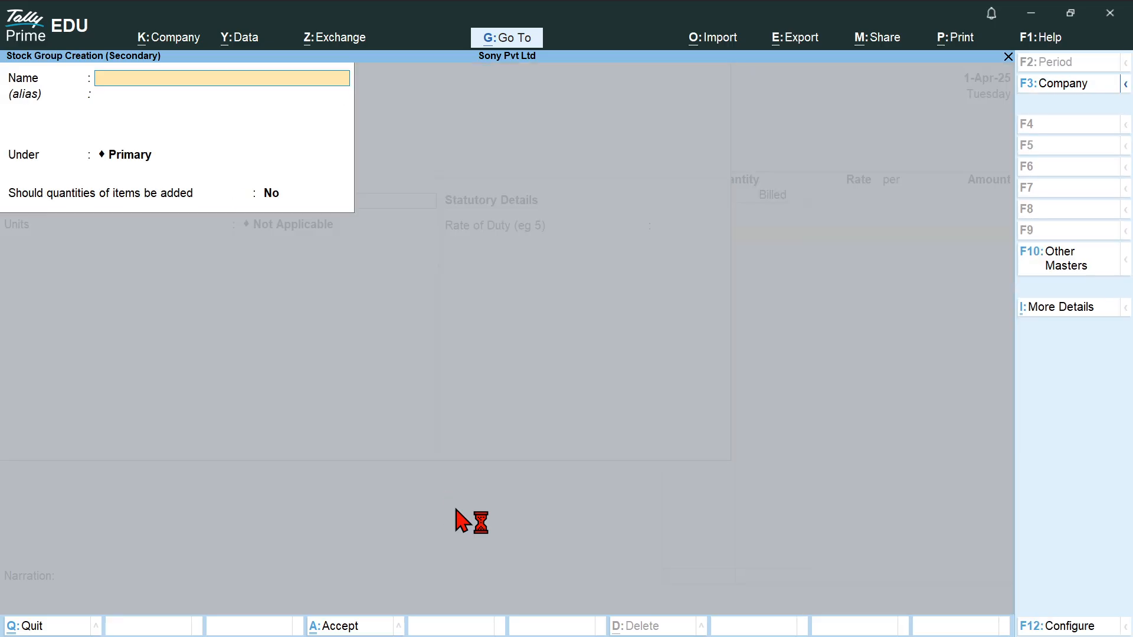
{"action": "type", "text": "Clothe"}
{"action": "key", "text": "ctrl+a"}
{"action": "key", "text": "Return"}
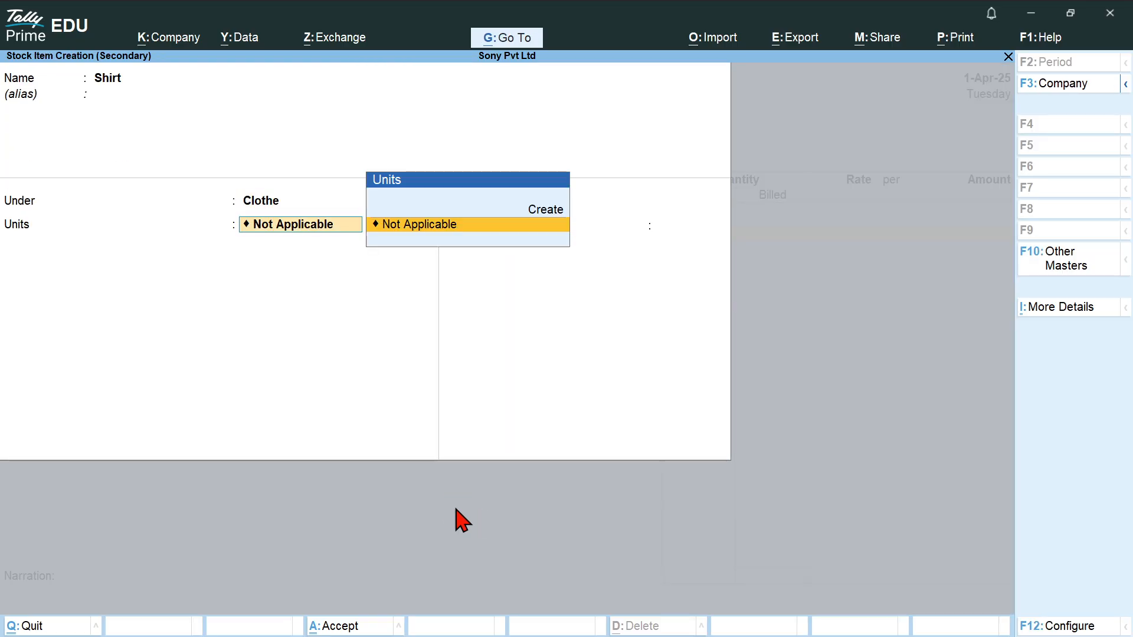
- Create the unit pcs for the Shirt item and save the stock item
{"action": "key", "text": "Up"}
{"action": "key", "text": "Return"}
{"action": "type", "text": "pcs"}
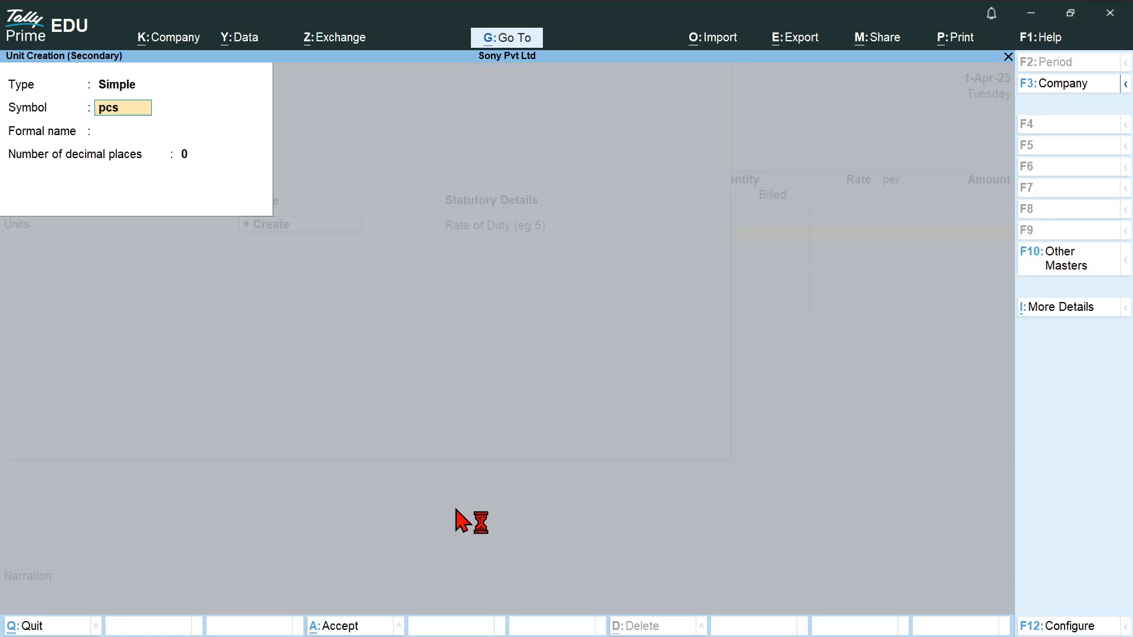
{"action": "key", "text": "Return"}
{"action": "key", "text": "ctrl+a"}
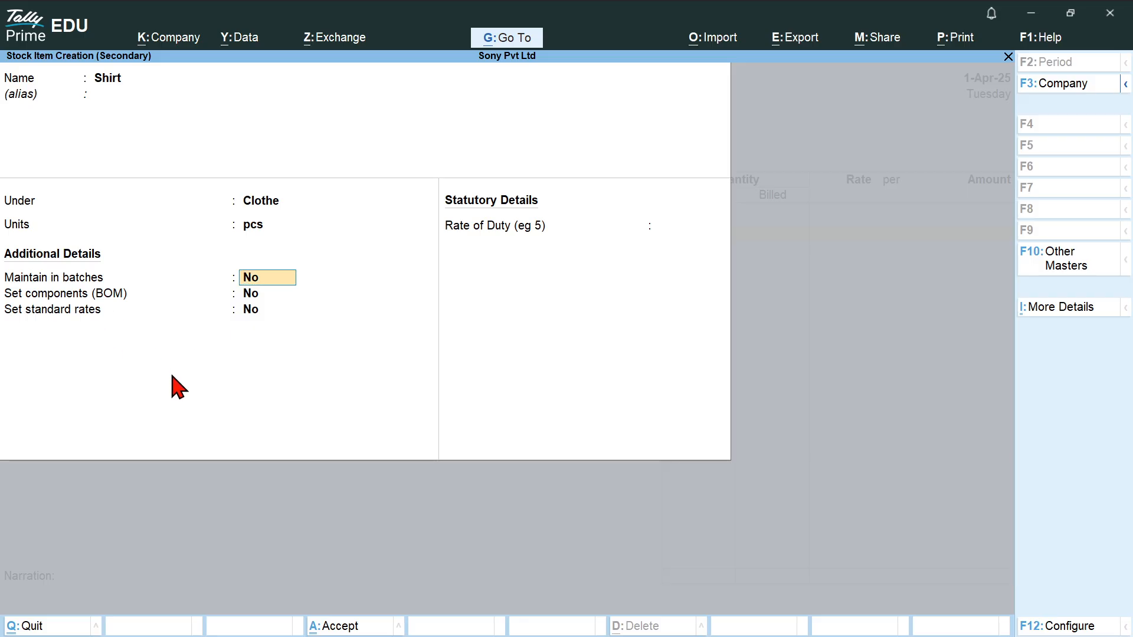
{"action": "key", "text": "ctrl+a"}
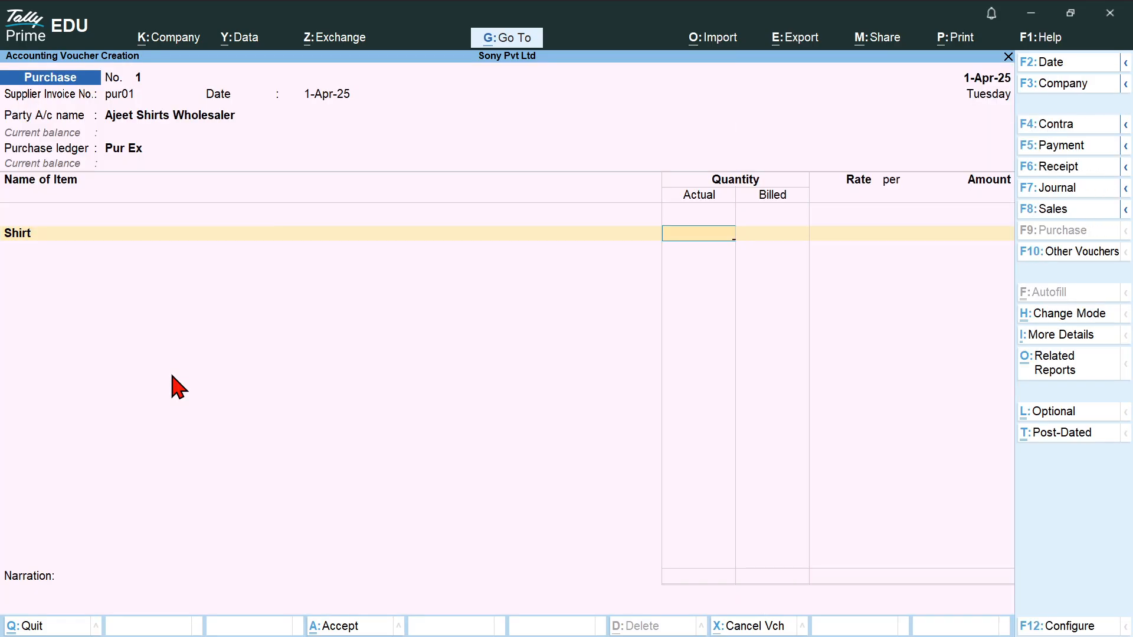
- Enter Shirt with 200 pcs actual quantity, 100 pcs billed quantity and a rate of 40, and save the purchase voucher
{"action": "type", "text": "2000"}
{"action": "key", "text": "BackSpace"}
{"action": "key", "text": "Return"}
{"action": "type", "text": "100"}
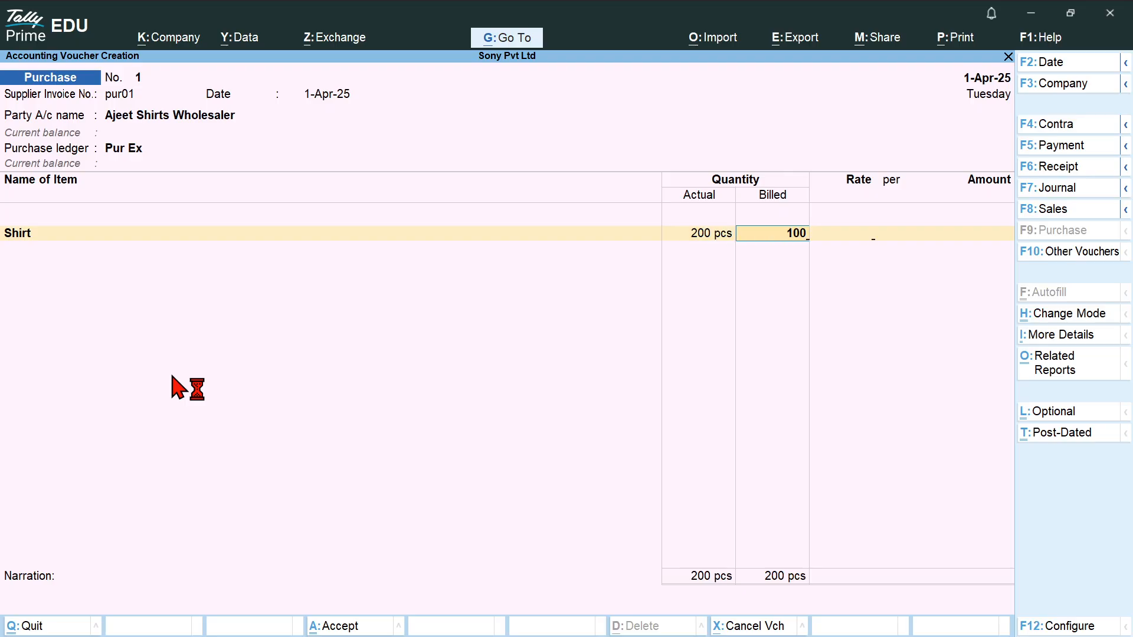
{"action": "key", "text": "Return"}
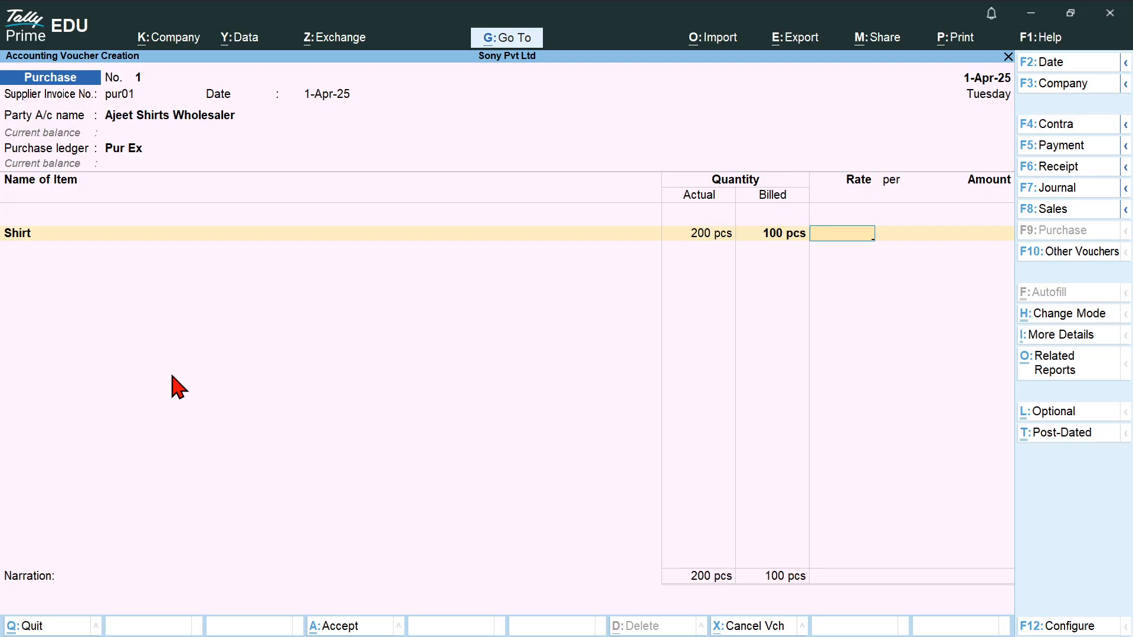
{"action": "type", "text": "40"}
{"action": "key", "text": "Return"}
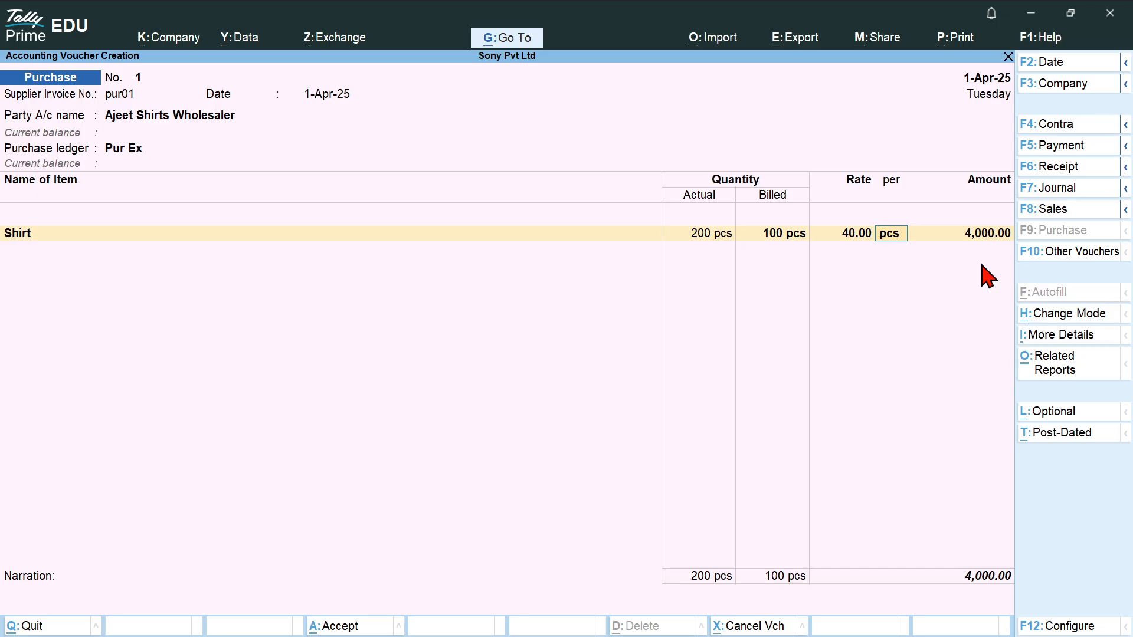
{"action": "key", "text": "ctrl"}
{"action": "key", "text": "ctrl+a"}
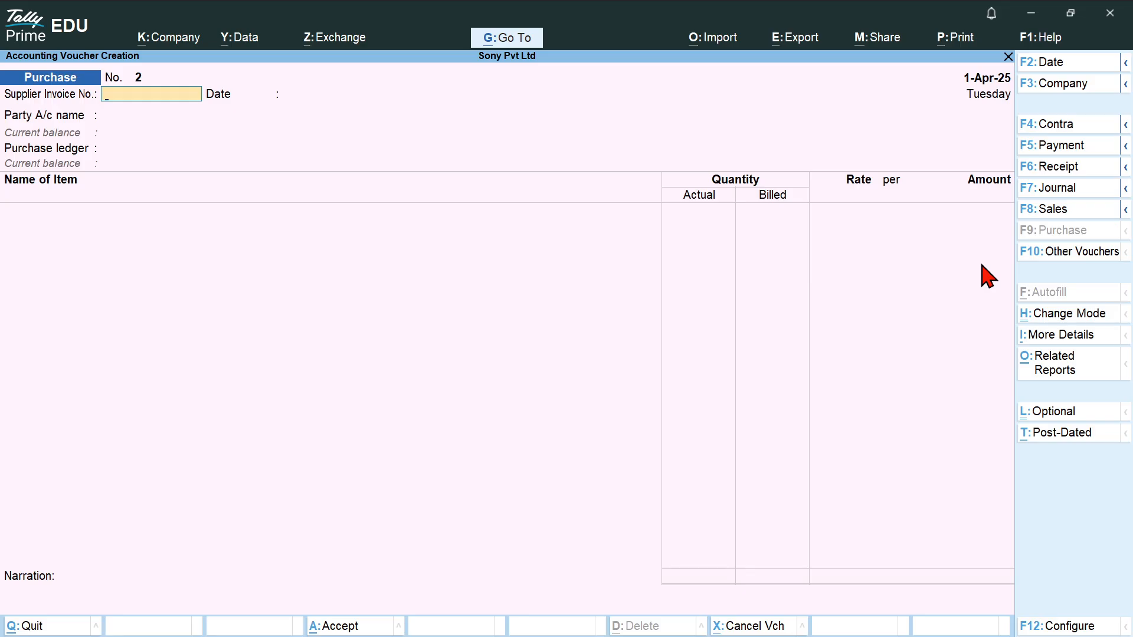
- Leave voucher entry and open the Stock Summary report for Sony Pvt Ltd
{"action": "key", "text": "Escape"}
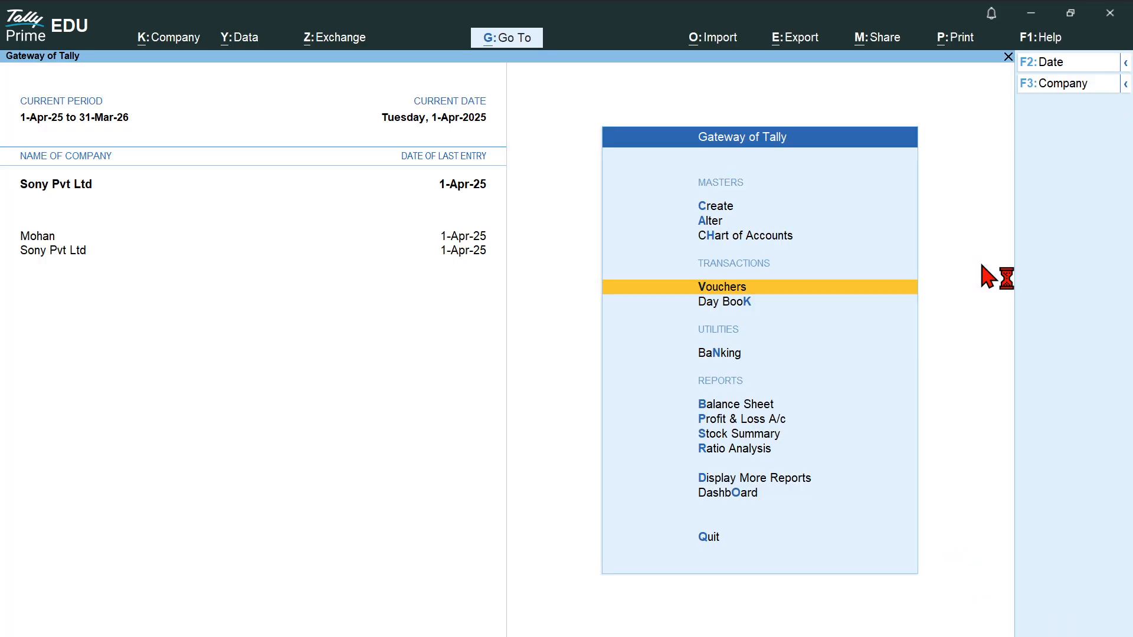
{"action": "key", "text": "s"}
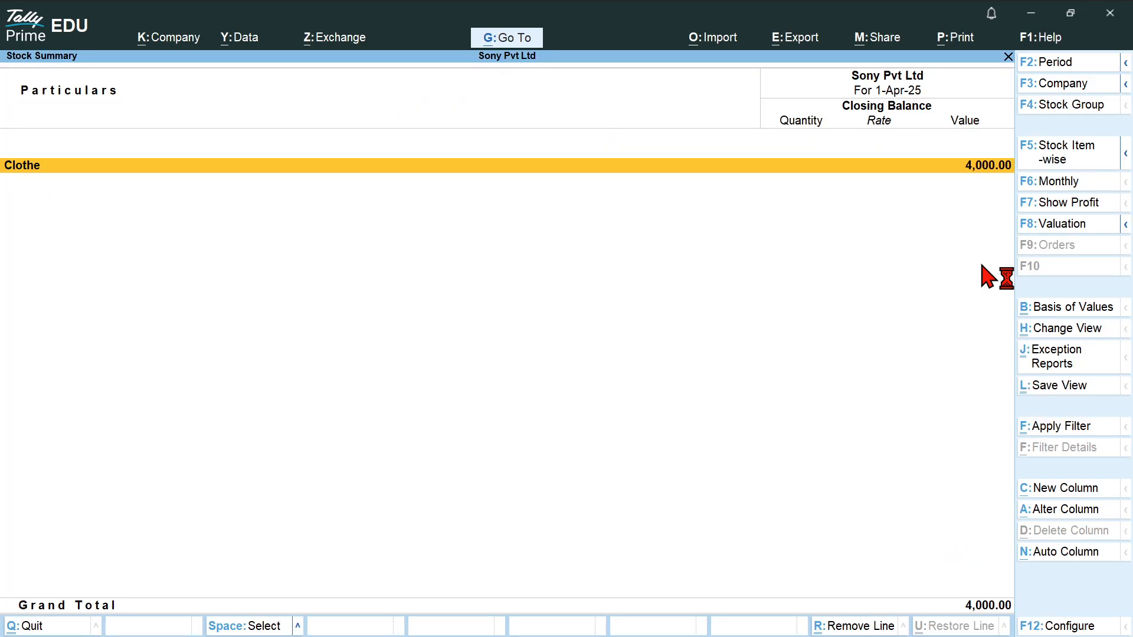
- Drill into the Clothe stock group, then switch to the TALLY PRIME COMPLETE PDF and read the Zero Value Entry exercise
{"action": "key", "text": "Return"}
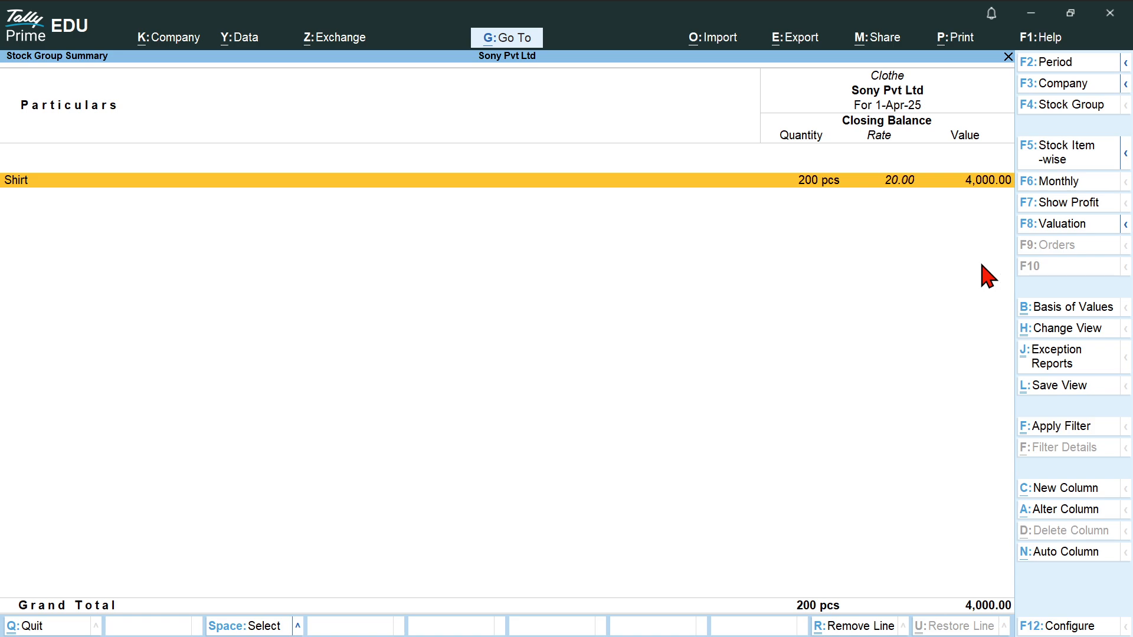
{"action": "key", "text": "alt+Tab"}
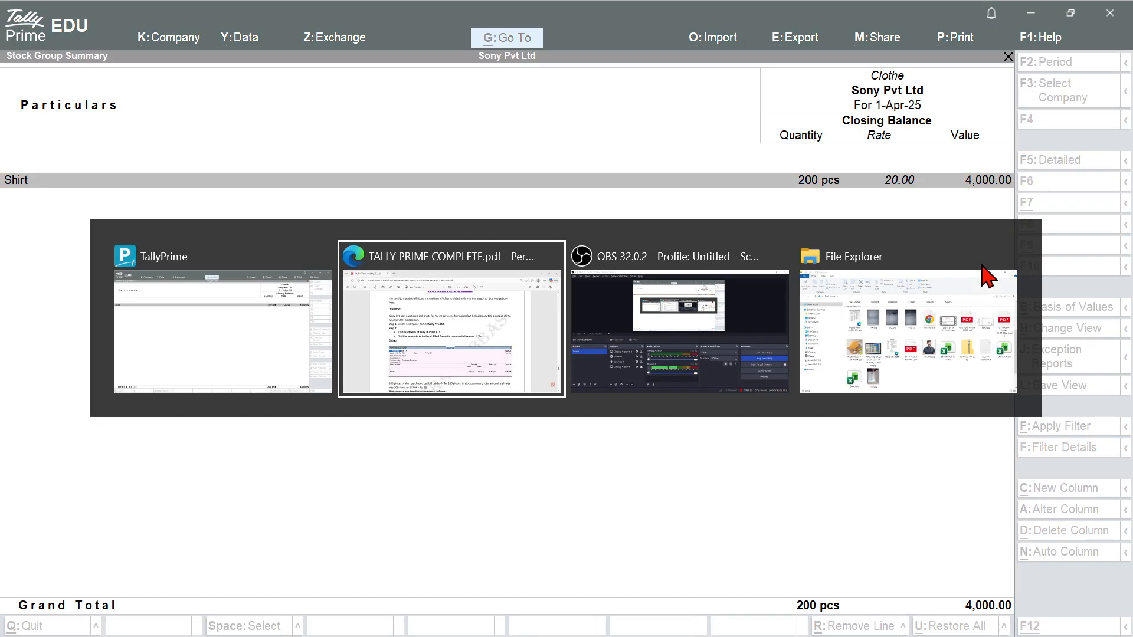
{"action": "scroll", "coordinate": [810, 356], "scroll_direction": "down", "scroll_amount": 10}
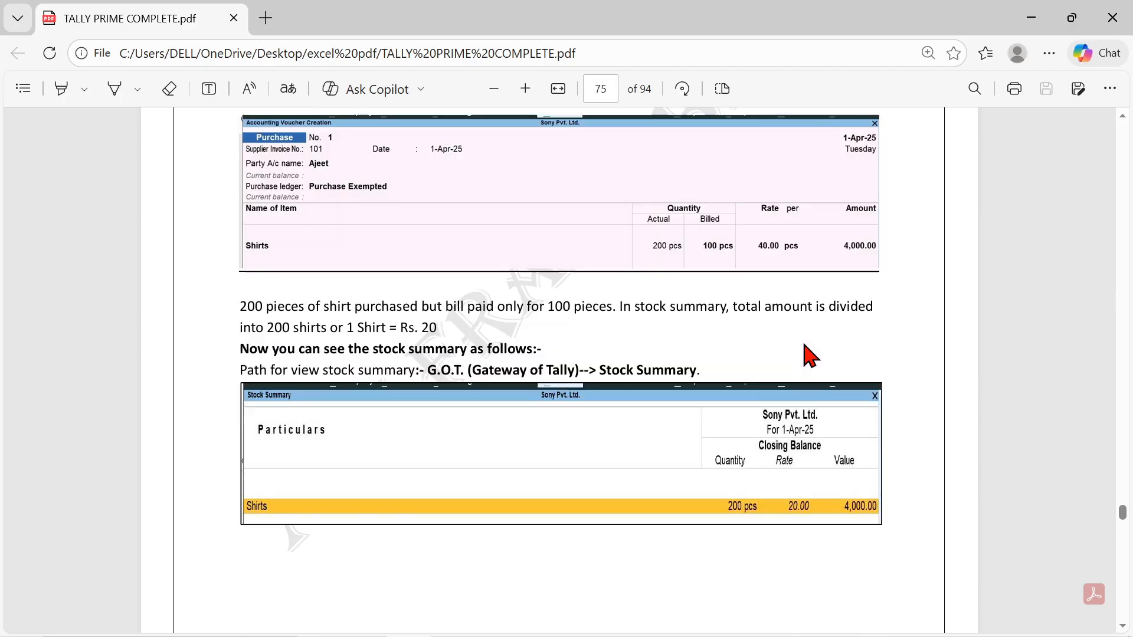
{"action": "scroll", "coordinate": [810, 356], "scroll_direction": "down", "scroll_amount": 6}
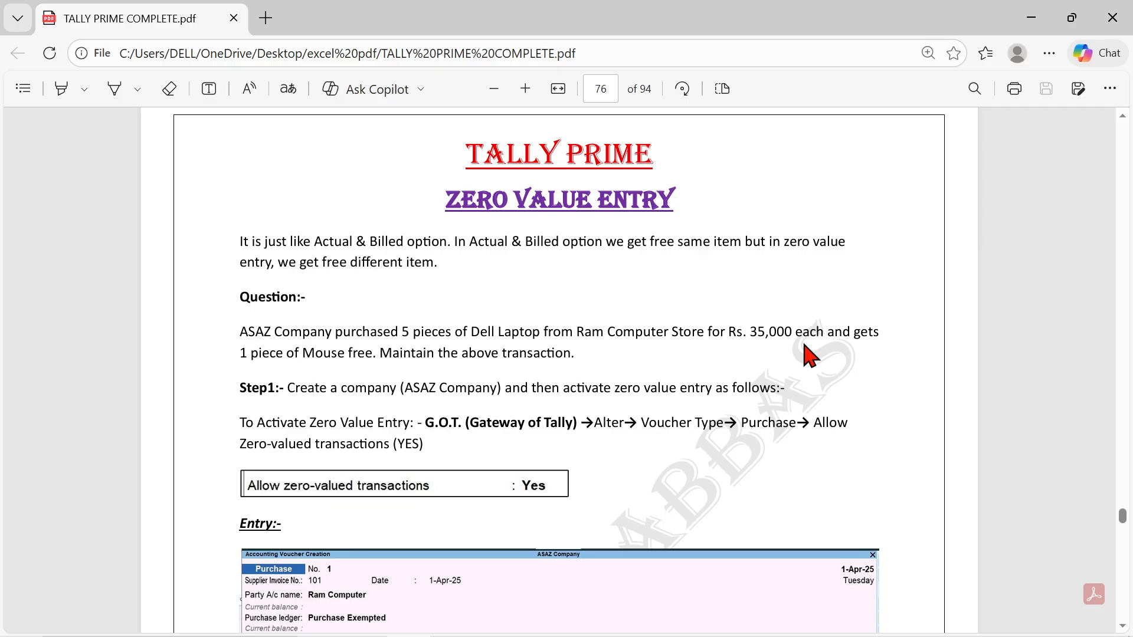
{"action": "scroll", "coordinate": [810, 356], "scroll_direction": "down", "scroll_amount": 2}
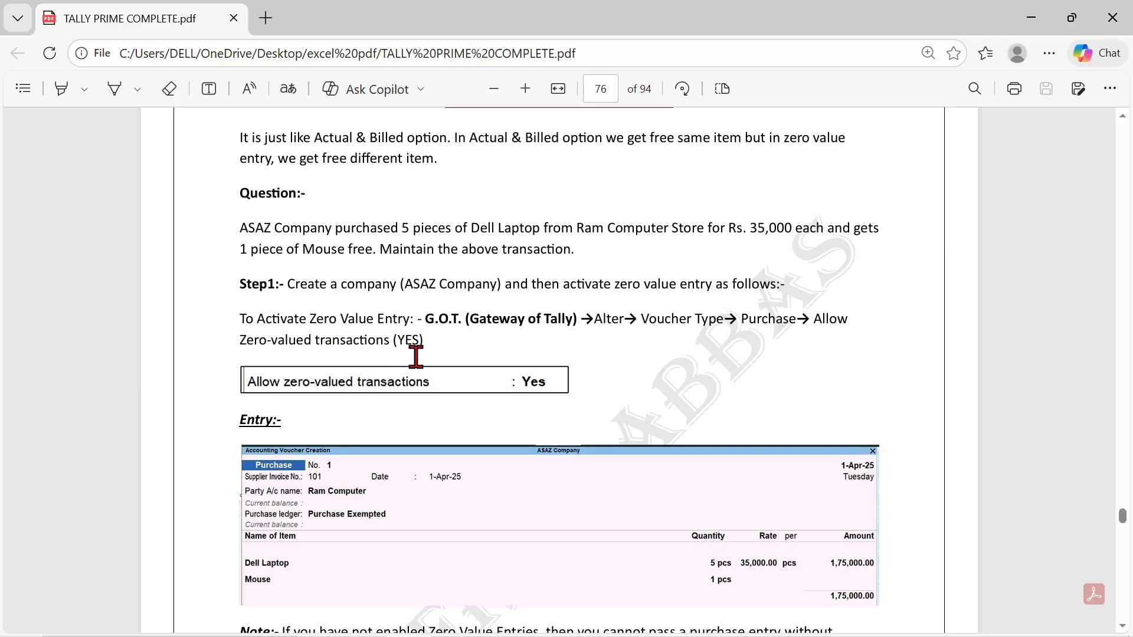
- Switch back to TallyPrime, leave the stock report and open the list of masters for alteration
{"action": "key", "text": "alt+Tab"}
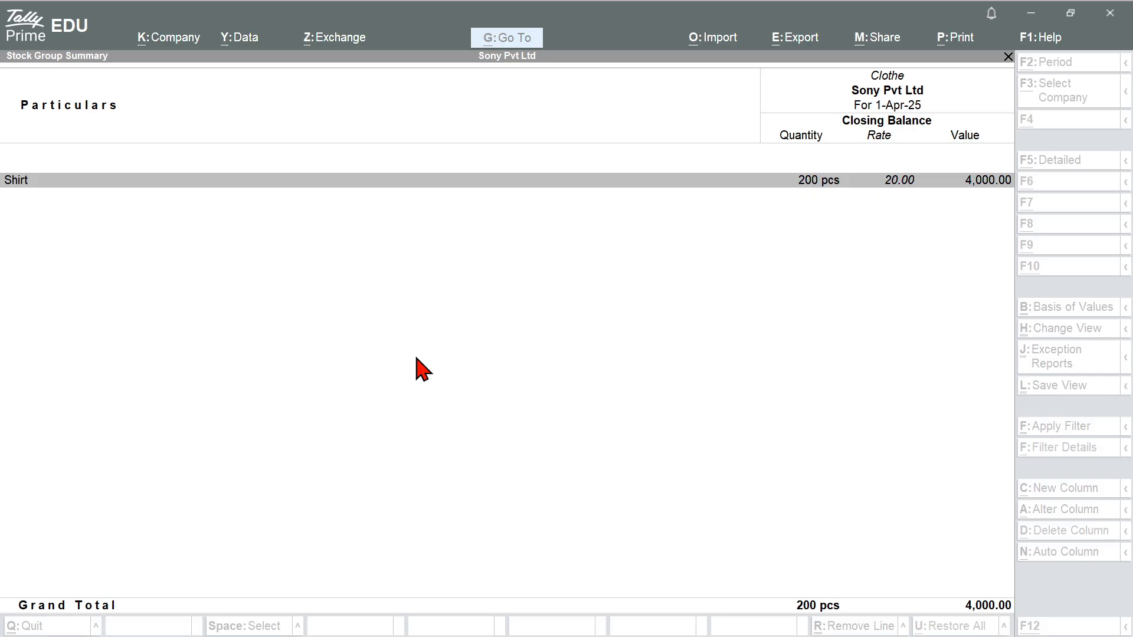
{"action": "key", "text": "Escape"}
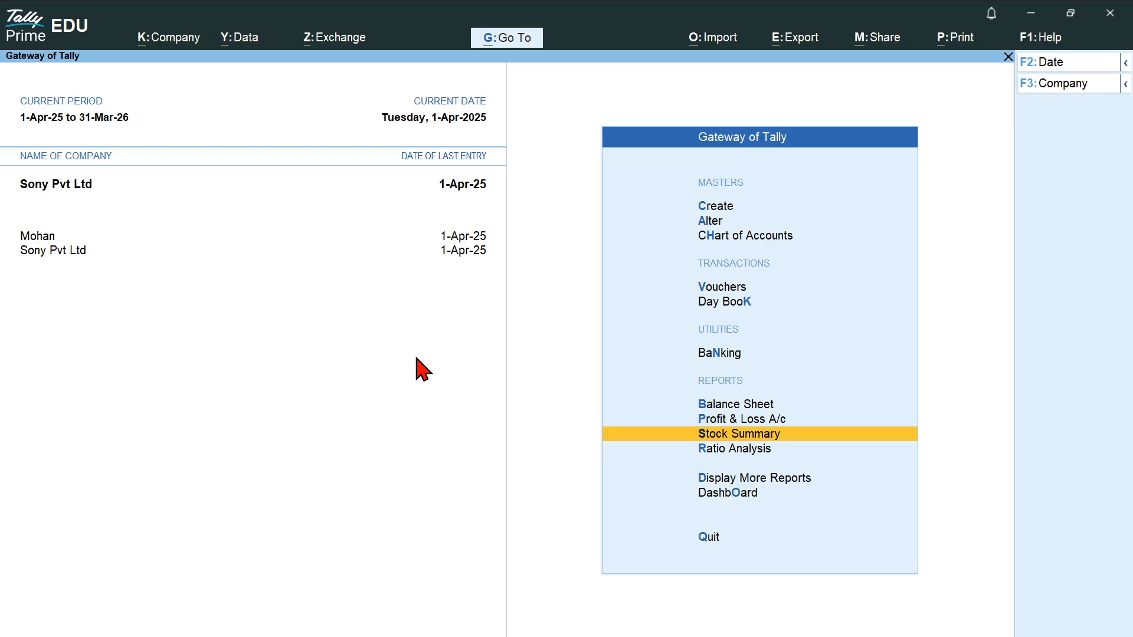
{"action": "key", "text": "Up"}
{"action": "key", "text": "Up"}
{"action": "key", "text": "Up"}
{"action": "key", "text": "Up"}
{"action": "key", "text": "Up"}
{"action": "key", "text": "Up"}
{"action": "key", "text": "Up"}
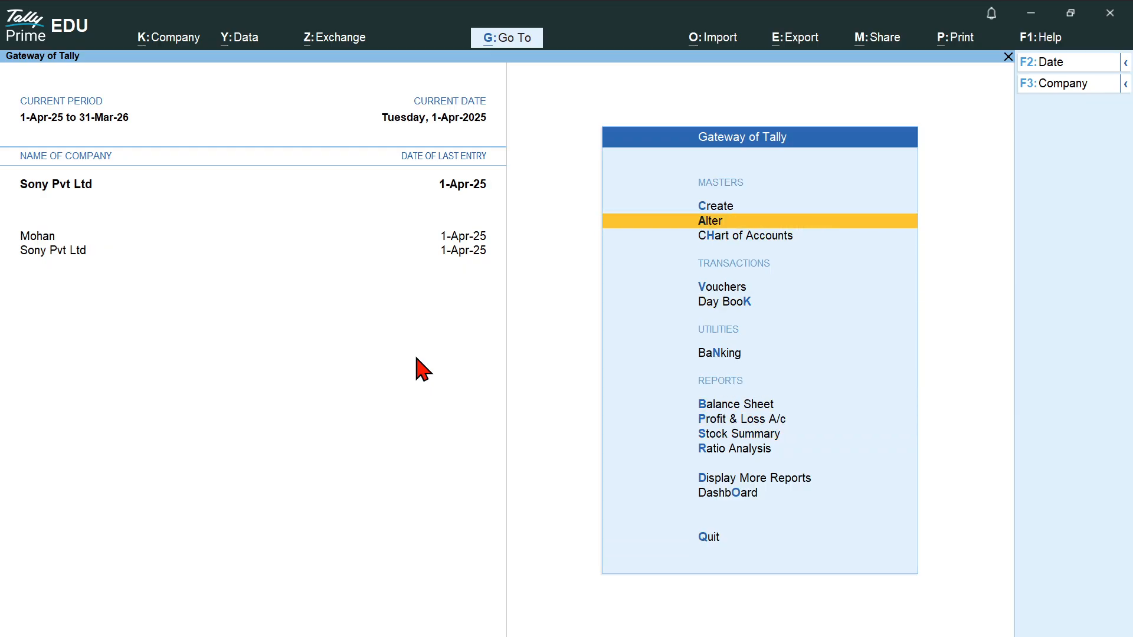
{"action": "key", "text": "Return"}
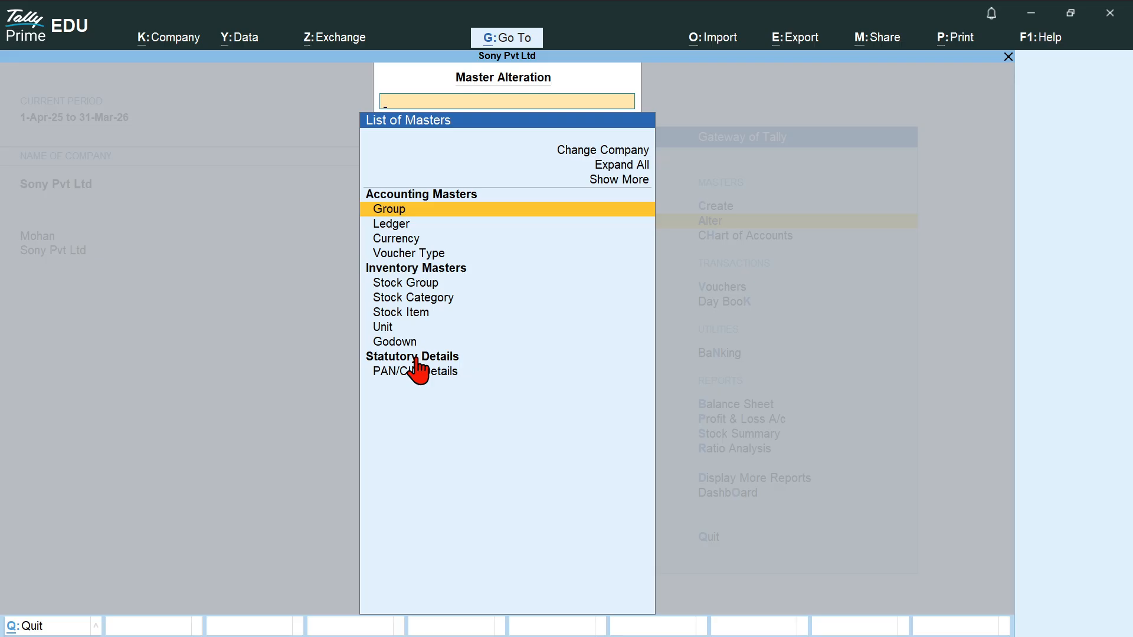
- Open the Purchase voucher type for alteration
{"action": "key", "text": "Down"}
{"action": "key", "text": "Down"}
{"action": "key", "text": "Down"}
{"action": "key", "text": "Return"}
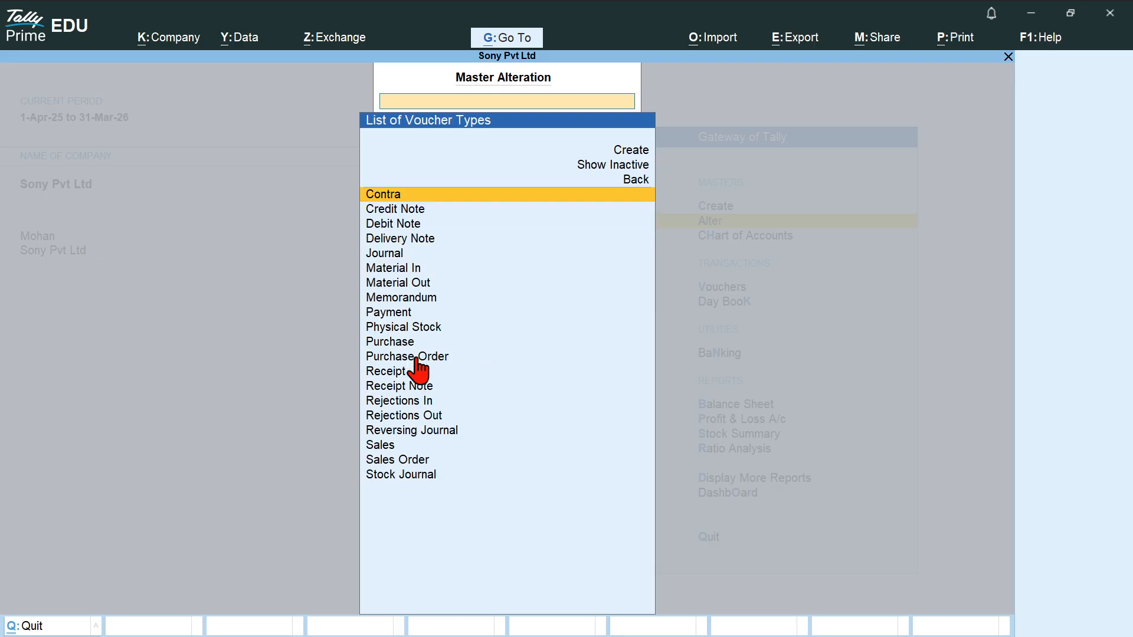
{"action": "type", "text": "Pu"}
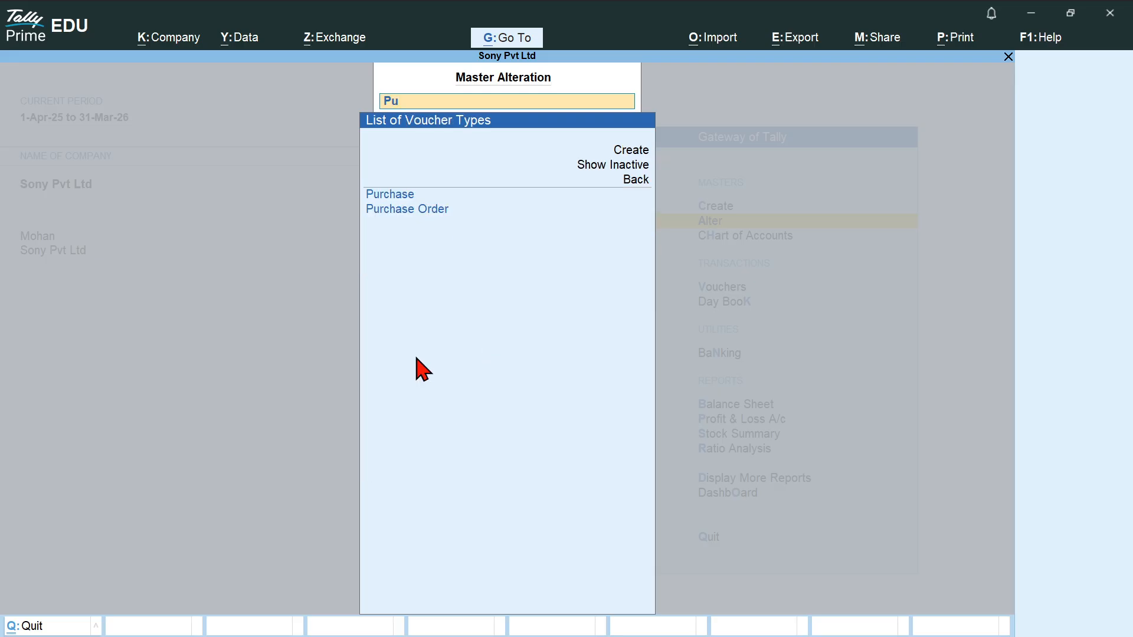
{"action": "key", "text": "Return"}
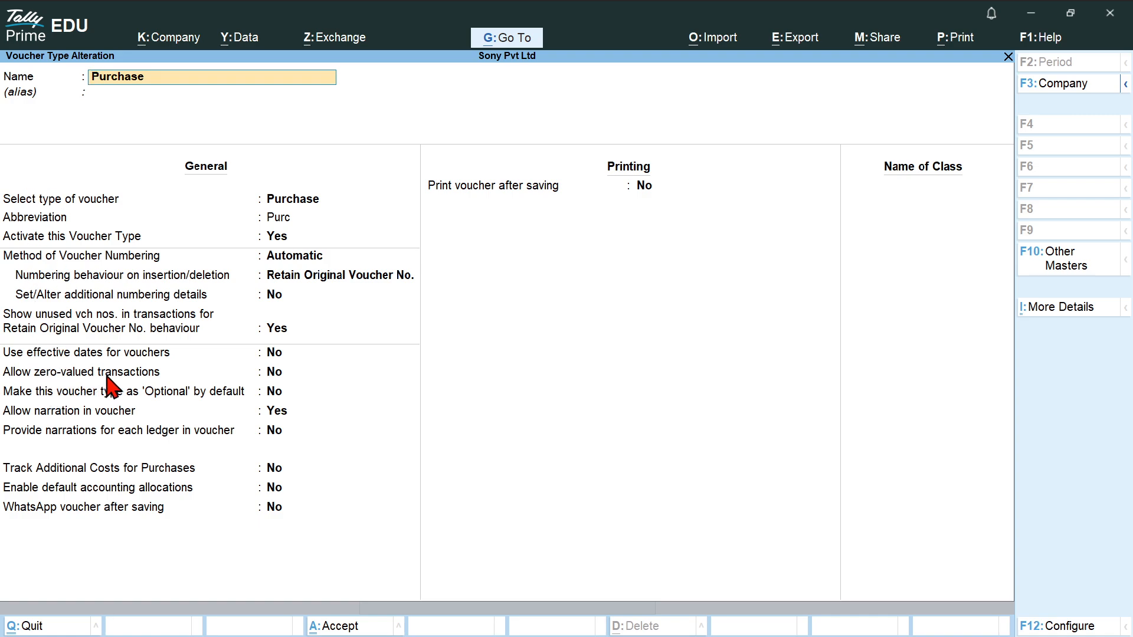
- Set Allow zero-valued transactions to Yes for the Purchase voucher type, save it and return to the Gateway of Tally
{"action": "key", "text": "Return"}
{"action": "key", "text": "Return"}
{"action": "key", "text": "Return"}
{"action": "key", "text": "Return"}
{"action": "key", "text": "Return"}
{"action": "key", "text": "Return"}
{"action": "key", "text": "Return"}
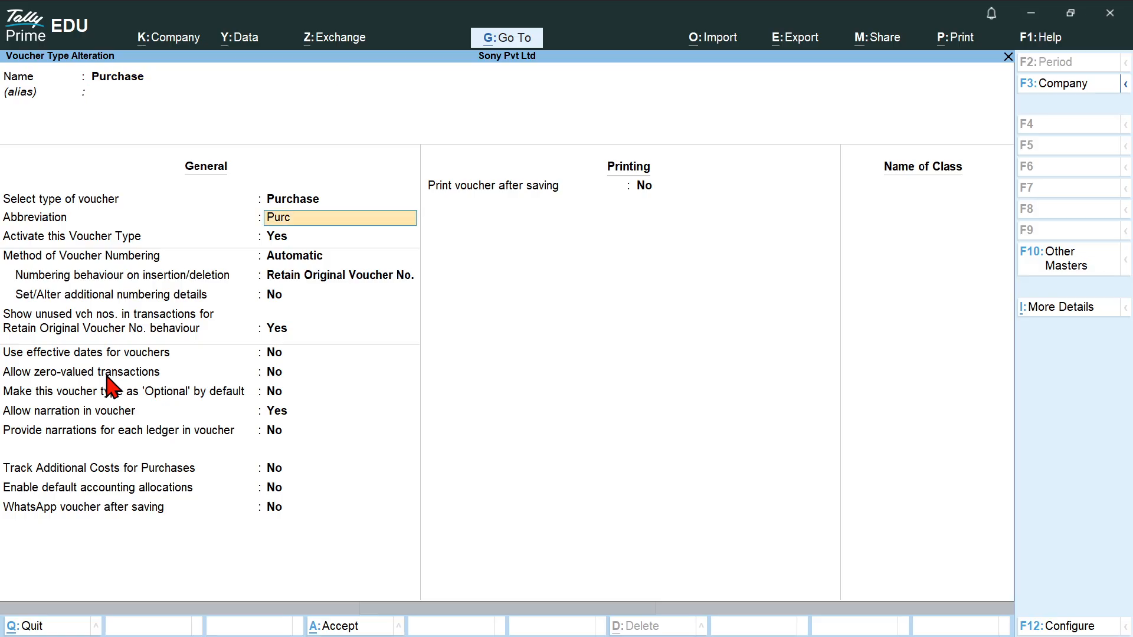
{"action": "key", "text": "Return"}
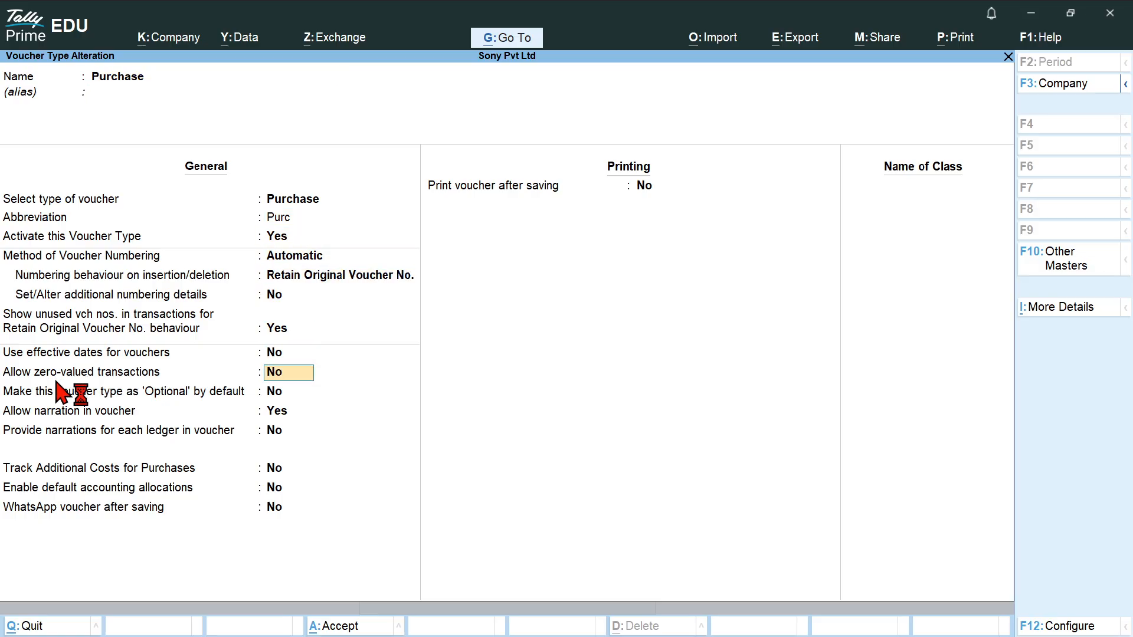
{"action": "key", "text": "alt+Tab"}
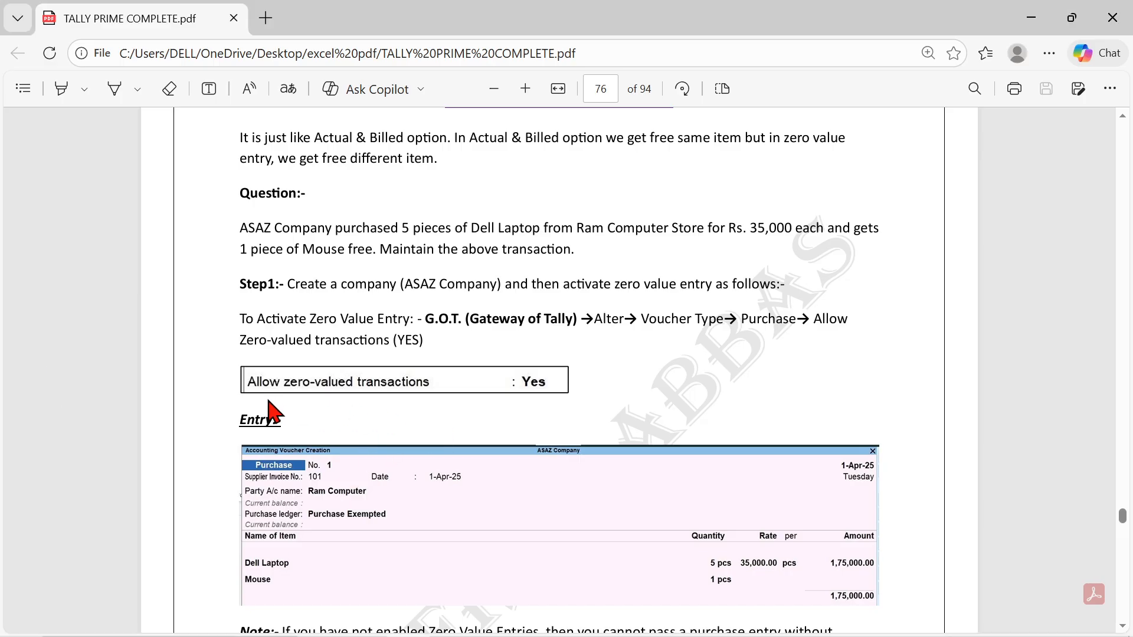
{"action": "key", "text": "alt+Tab"}
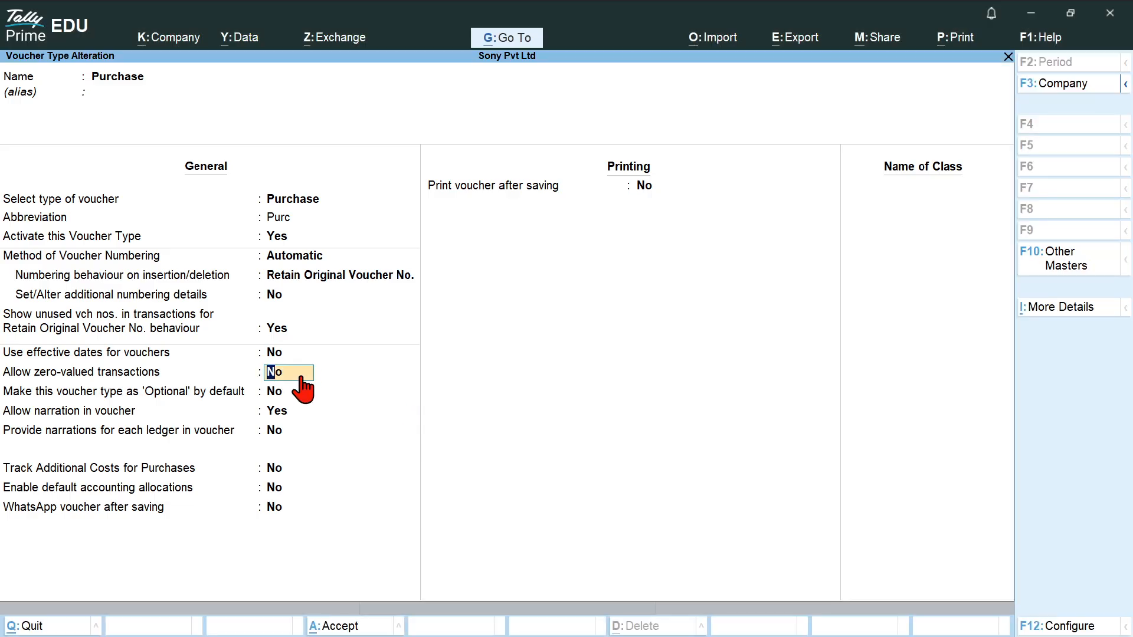
{"action": "type", "text": "y"}
{"action": "key", "text": "Return"}
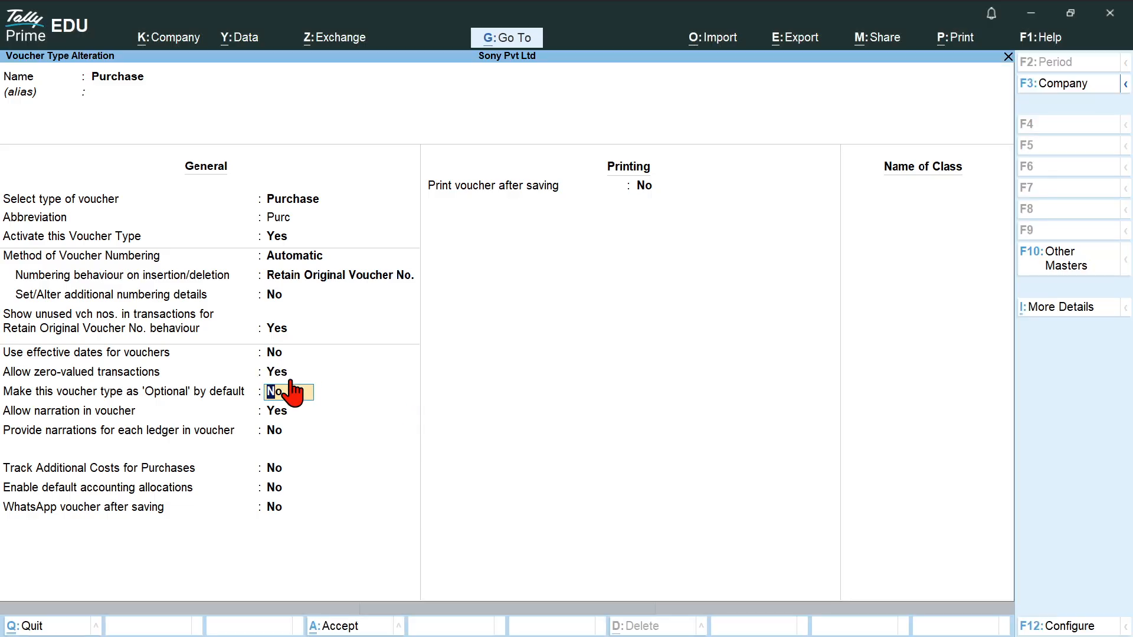
{"action": "key", "text": "ctrl+a"}
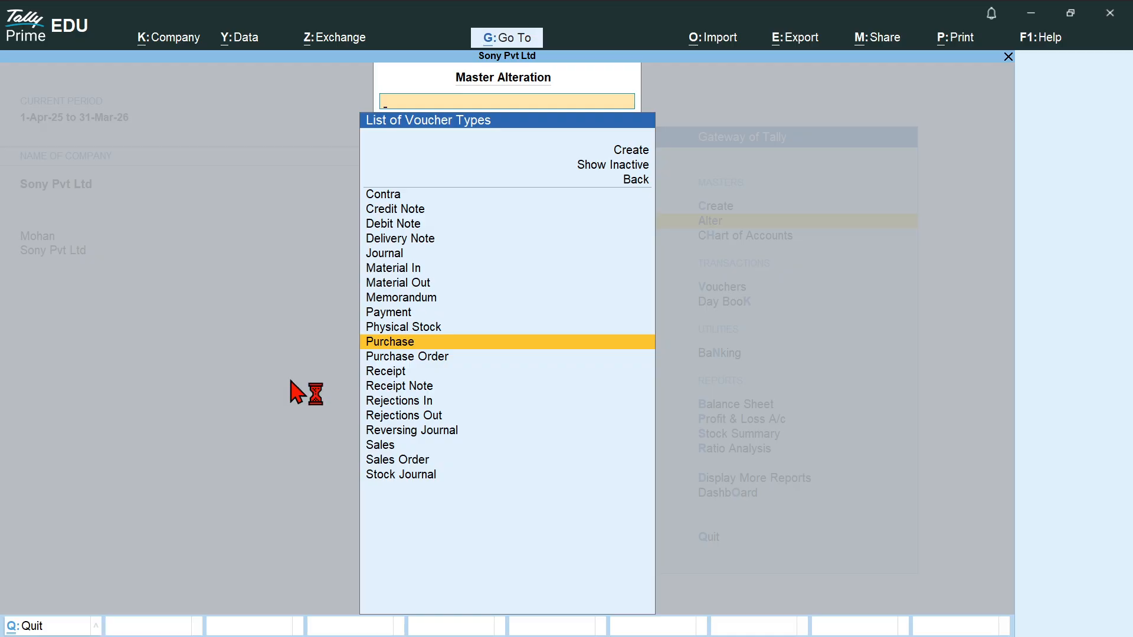
{"action": "key", "text": "Escape"}
{"action": "key", "text": "Escape"}
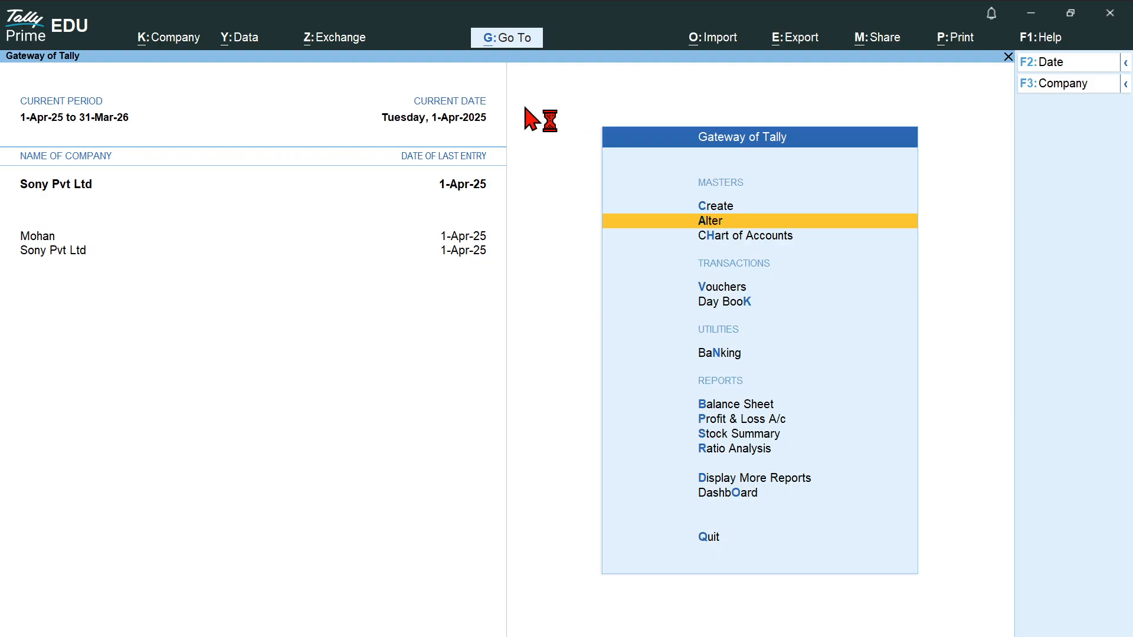
- Turn off separate Actual and Billed Quantity columns in invoices in the Sony Pvt Ltd company features, and save
{"action": "key", "text": "F11"}
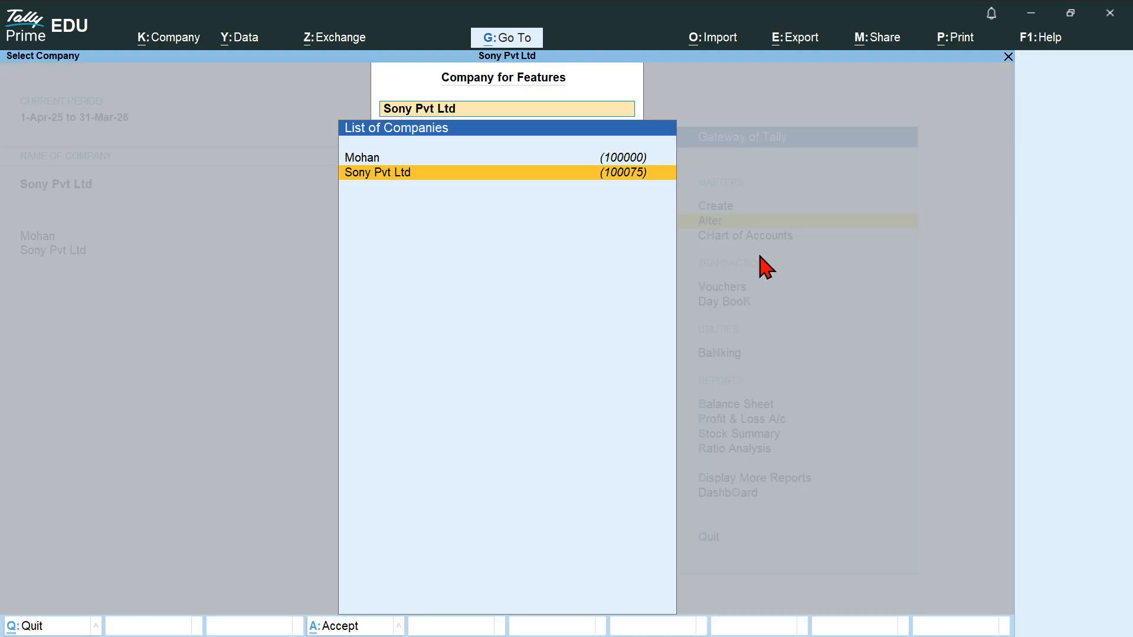
{"action": "key", "text": "Return"}
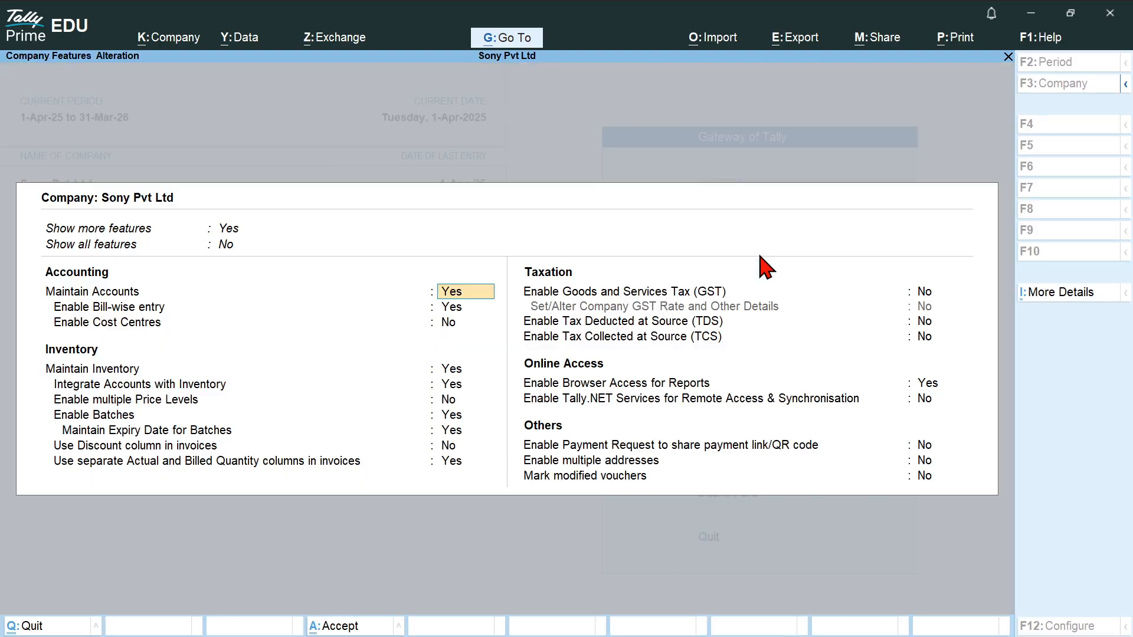
{"action": "key", "text": "Return"}
{"action": "key", "text": "Return"}
{"action": "key", "text": "Return"}
{"action": "key", "text": "Return"}
{"action": "key", "text": "Return"}
{"action": "key", "text": "Return"}
{"action": "key", "text": "Return"}
{"action": "key", "text": "Return"}
{"action": "key", "text": "Return"}
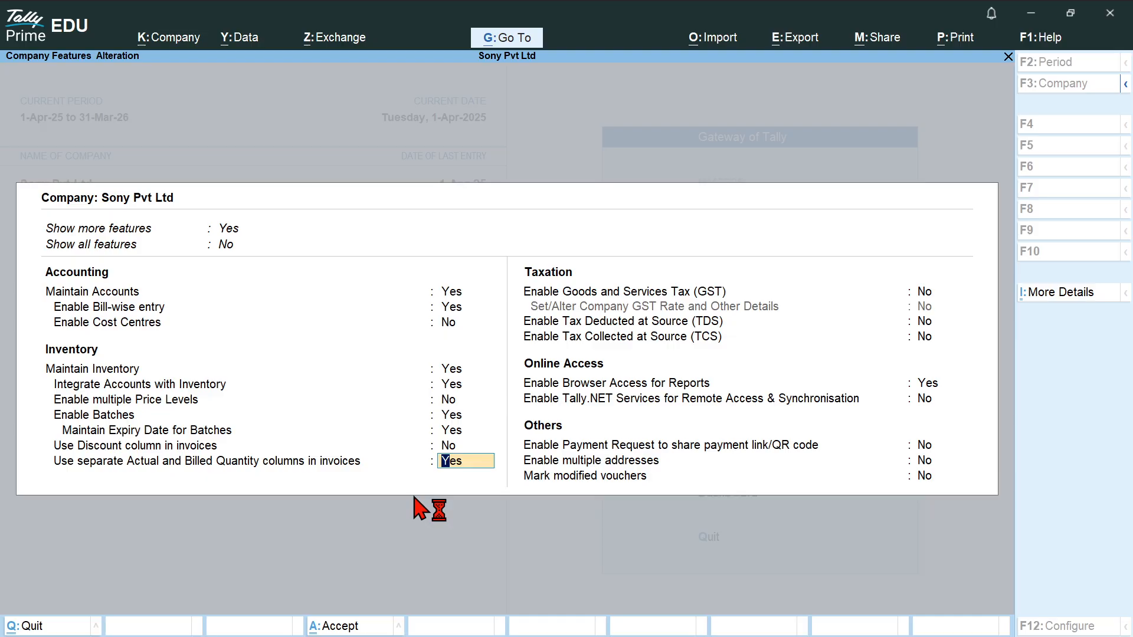
{"action": "type", "text": "n"}
{"action": "key", "text": "Return"}
{"action": "key", "text": "ctrl+a"}
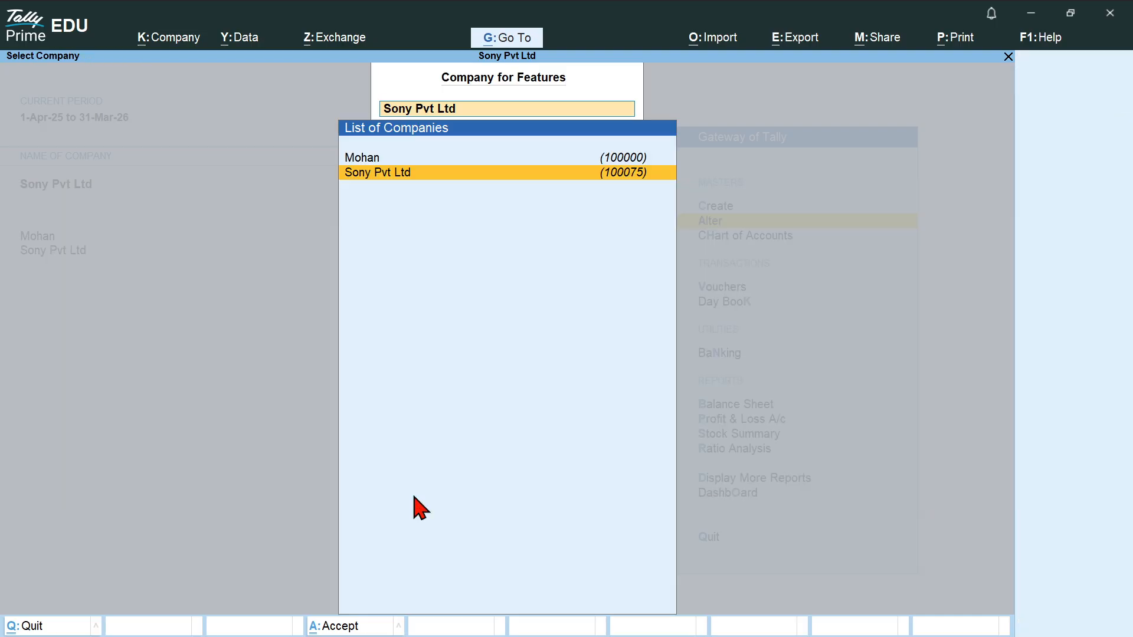
{"action": "key", "text": "BackSpace"}
{"action": "key", "text": "Escape"}
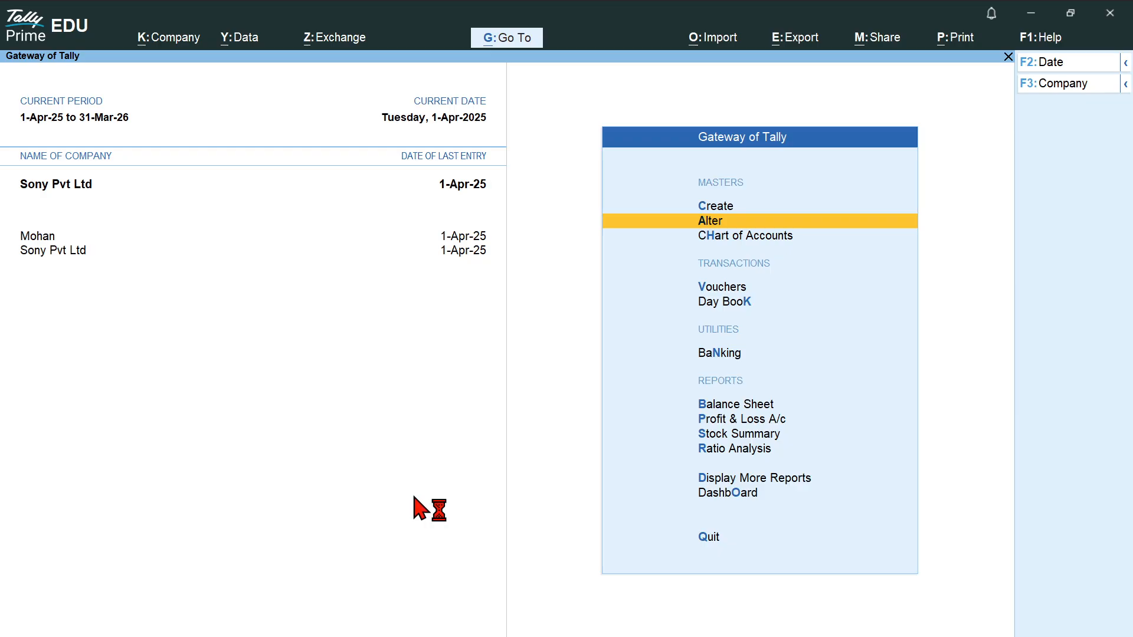
- Start a new purchase voucher with supplier invoice number pur02 dated 1-Apr-25
{"action": "key", "text": "v"}
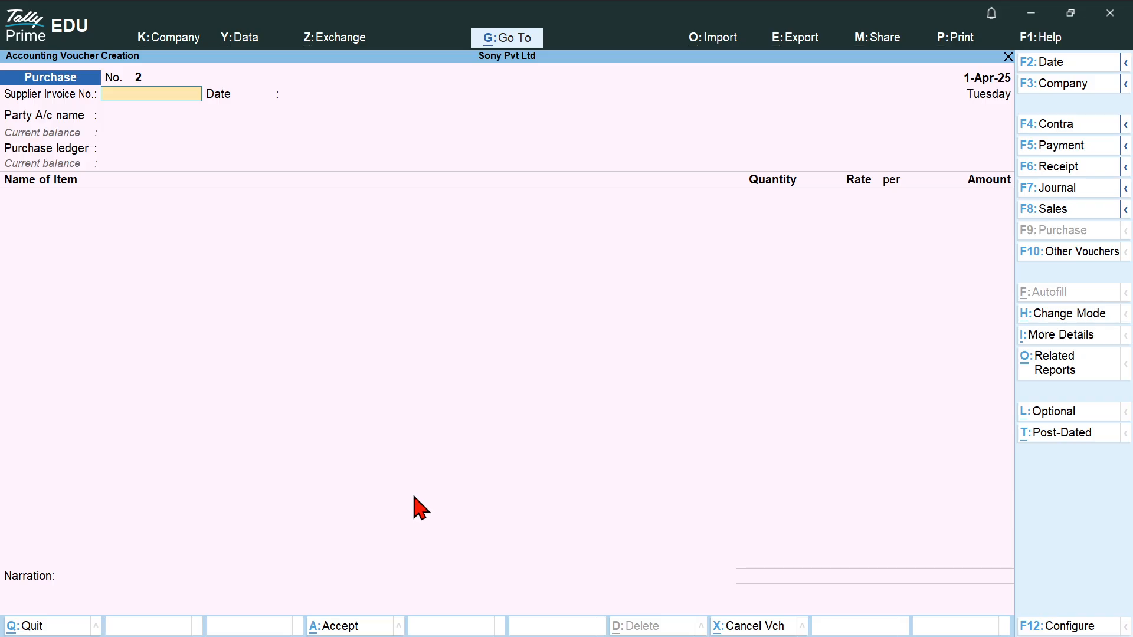
{"action": "type", "text": "pur02"}
{"action": "key", "text": "Return"}
{"action": "key", "text": "Return"}
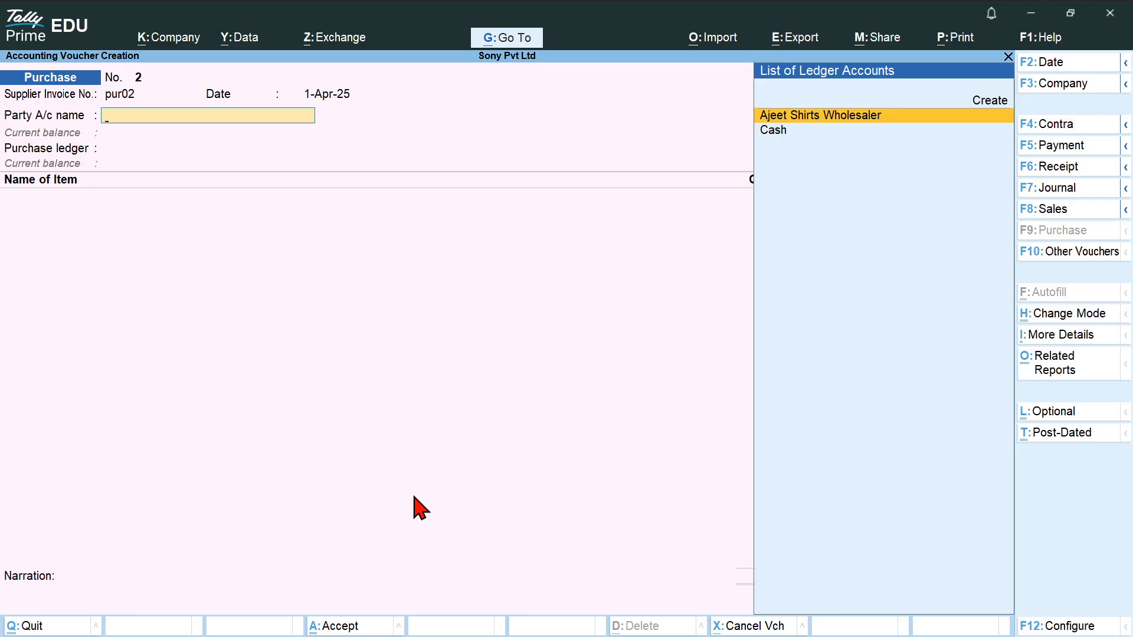
- Create the party ledger Babita Clothe Store under Sundry Creditors from within the voucher
{"action": "key", "text": "alt+c"}
{"action": "type", "text": "Bab"}
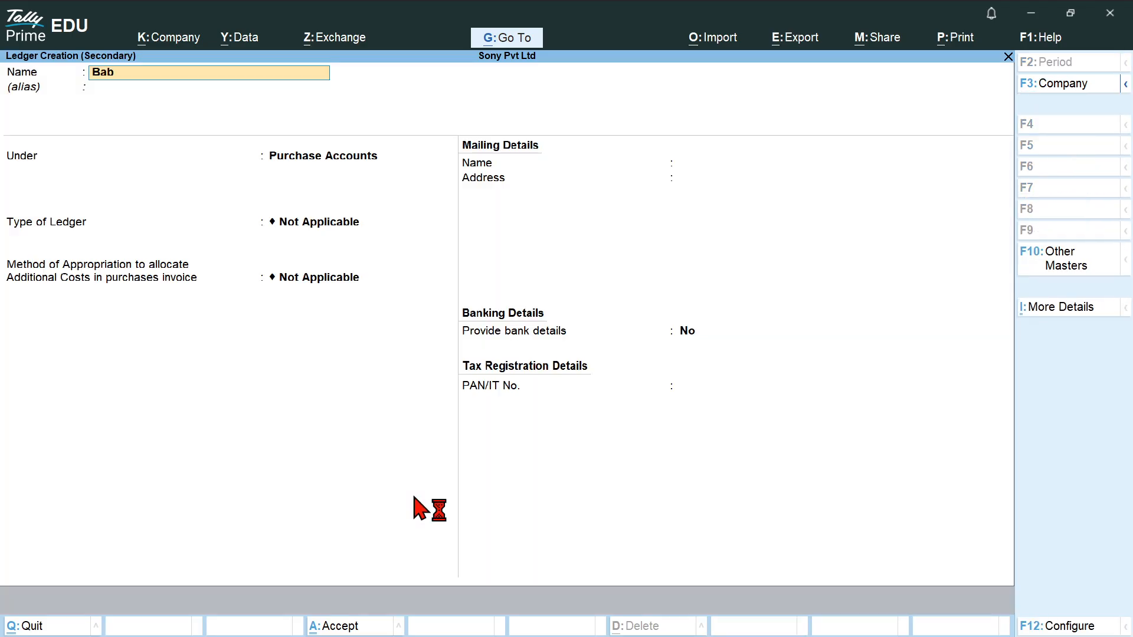
{"action": "type", "text": "ita"}
{"action": "type", "text": "Clothe Stote"}
{"action": "key", "text": "BackSpace"}
{"action": "key", "text": "BackSpace"}
{"action": "type", "text": "re"}
{"action": "key", "text": "Return"}
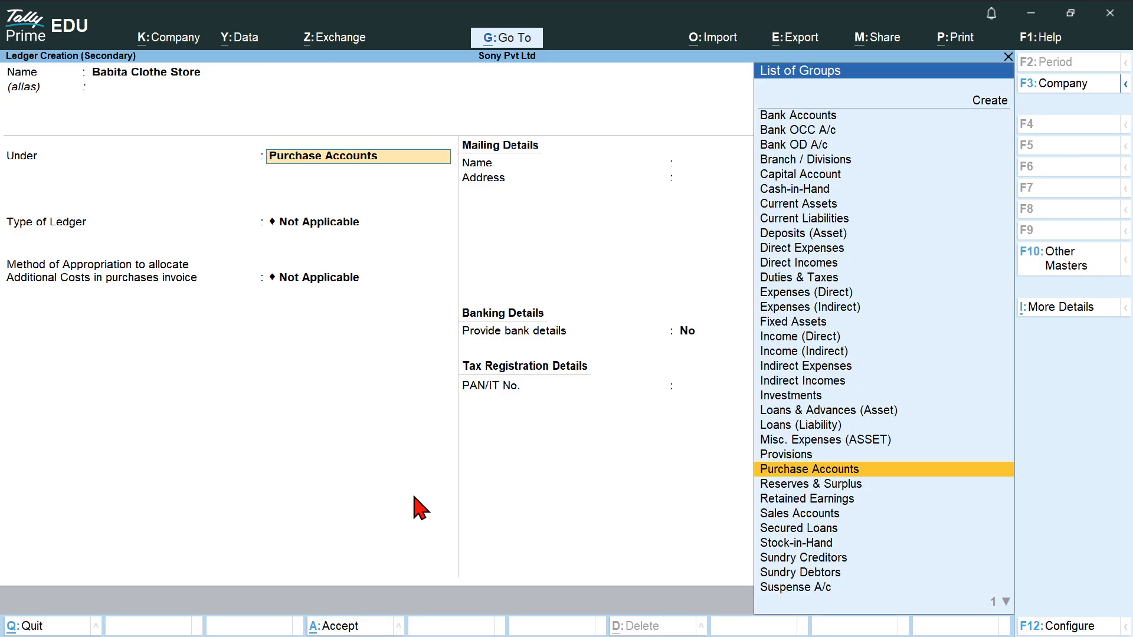
{"action": "type", "text": "Sun"}
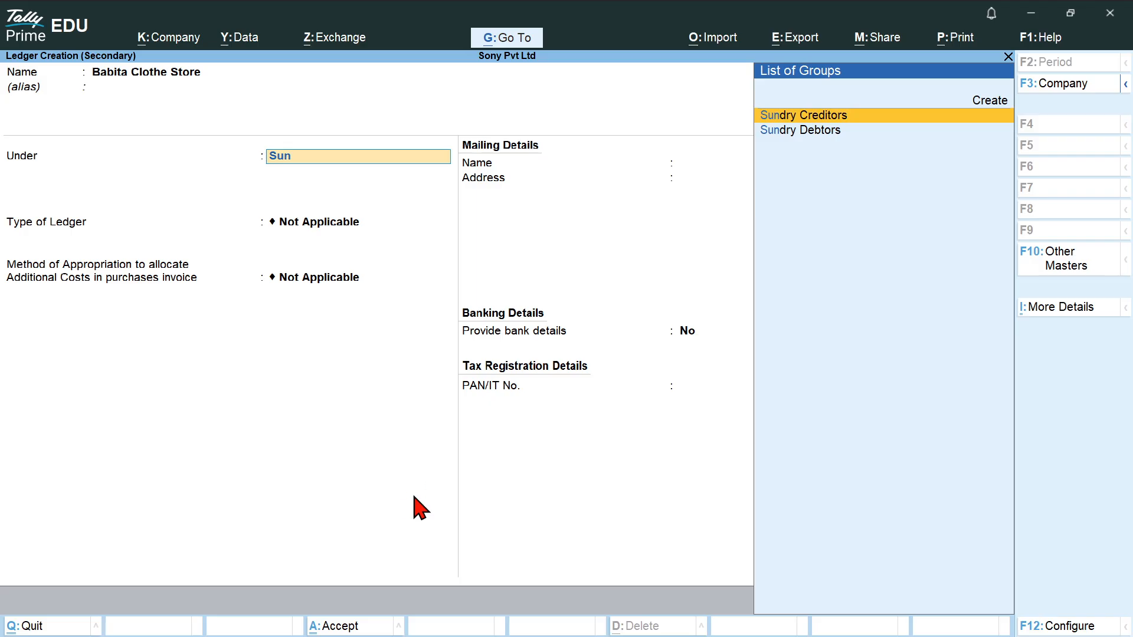
{"action": "key", "text": "Return"}
{"action": "key", "text": "ctrl+a"}
- Accept the receipt and party details without additions and choose Pur Ex as the purchase ledger
{"action": "key", "text": "ctrl+a"}
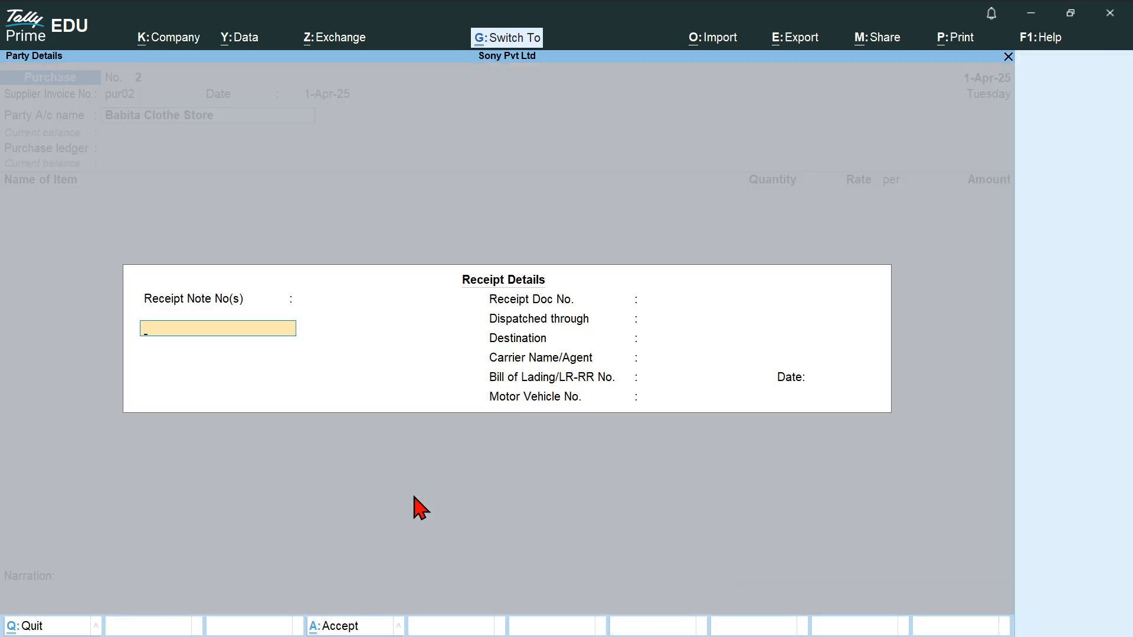
{"action": "key", "text": "ctrl+a"}
{"action": "key", "text": "Return"}
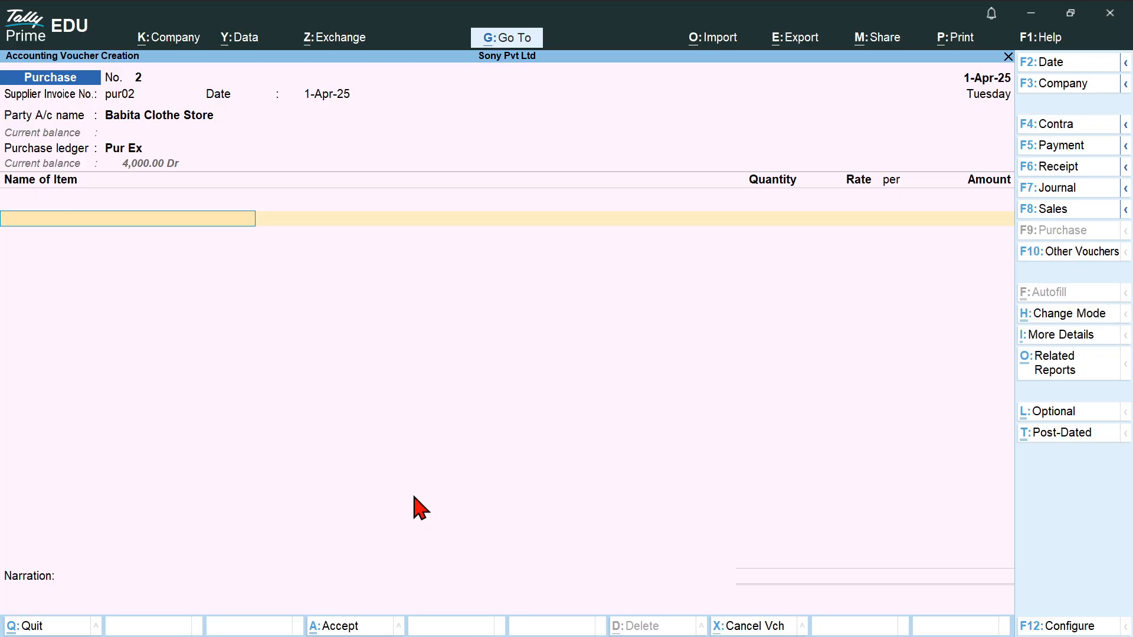
- Add the Shirt item to the voucher with a quantity of 100 pcs at a rate of 25
{"action": "key", "text": "Down"}
{"action": "key", "text": "Down"}
{"action": "key", "text": "Down"}
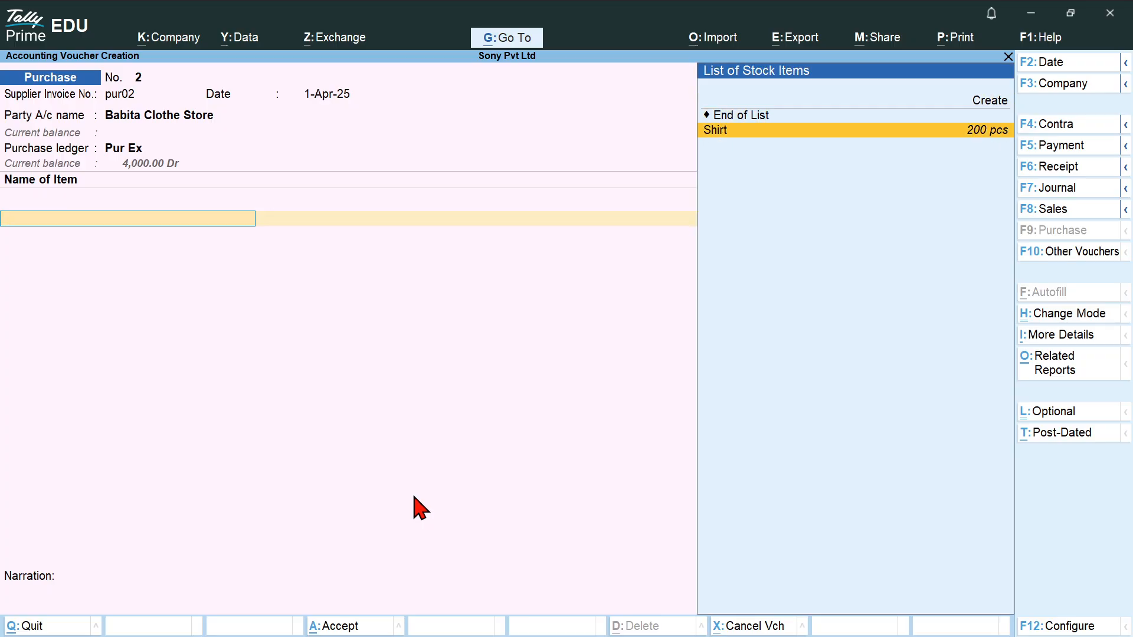
{"action": "key", "text": "Return"}
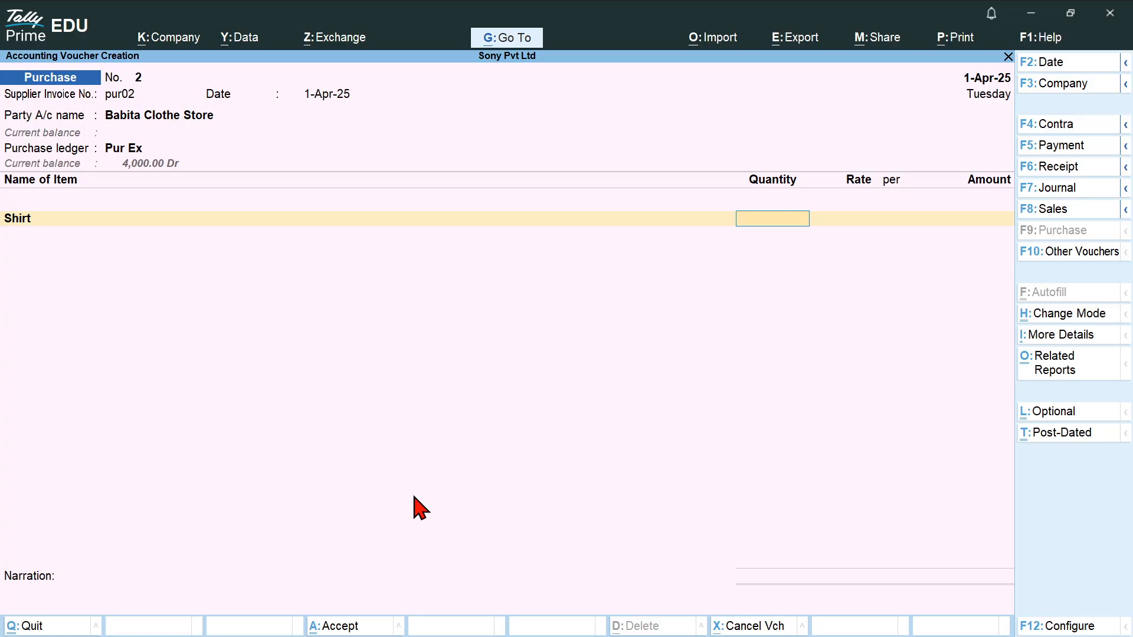
{"action": "type", "text": "100"}
{"action": "key", "text": "Return"}
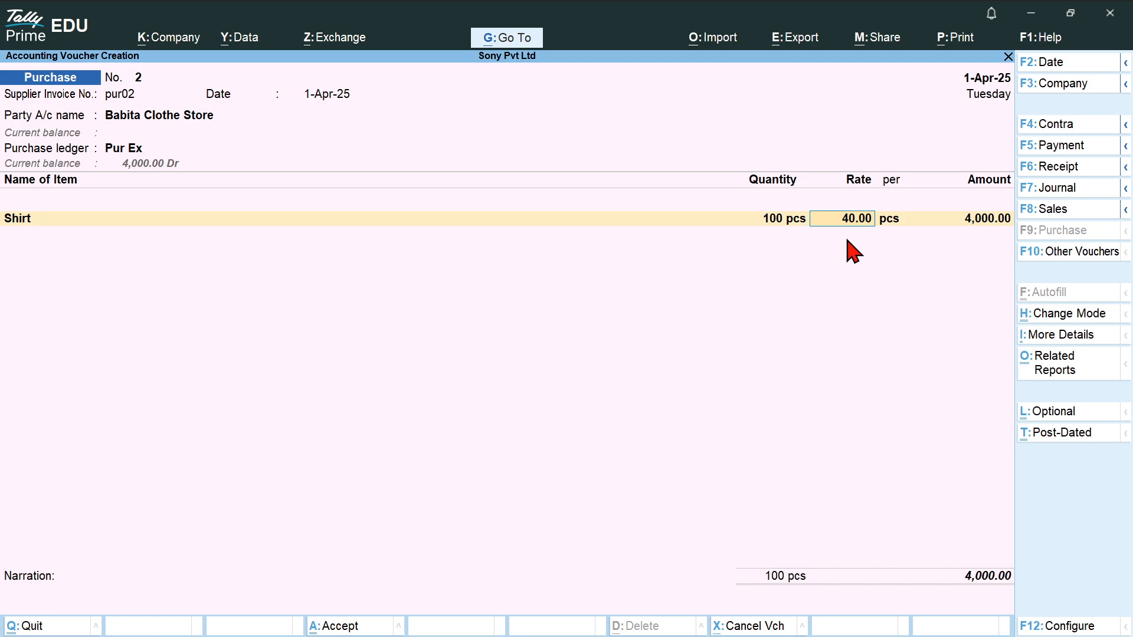
{"action": "type", "text": "25"}
{"action": "key", "text": "Return"}
{"action": "key", "text": "Return"}
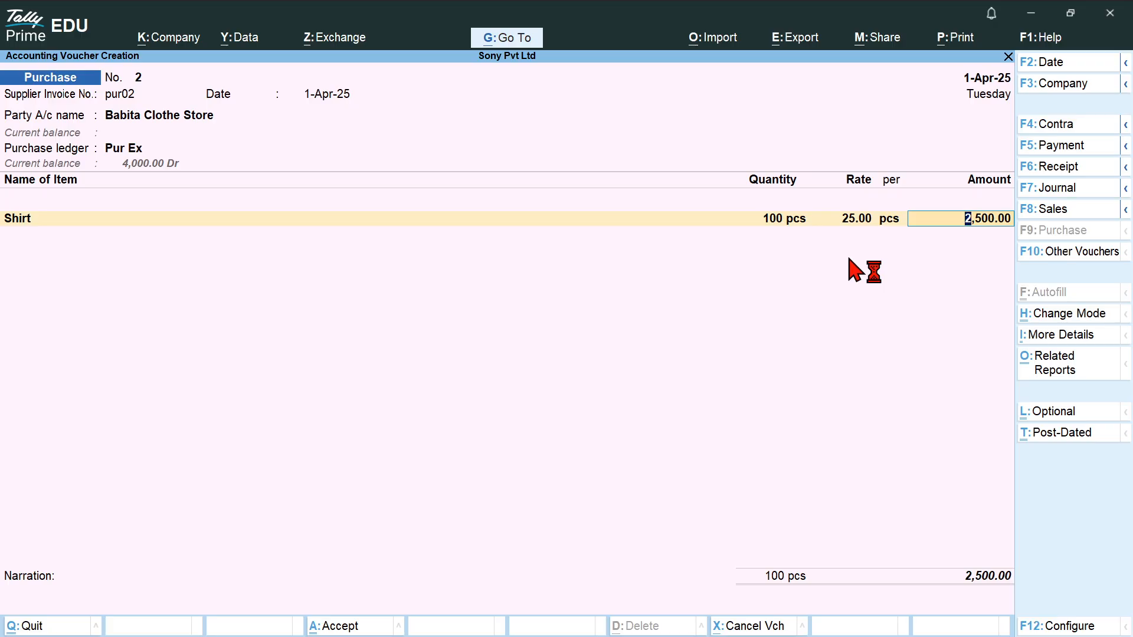
- Create the stock item Shocks from within the voucher's second item line, under Primary with pcs as its unit
{"action": "key", "text": "Return"}
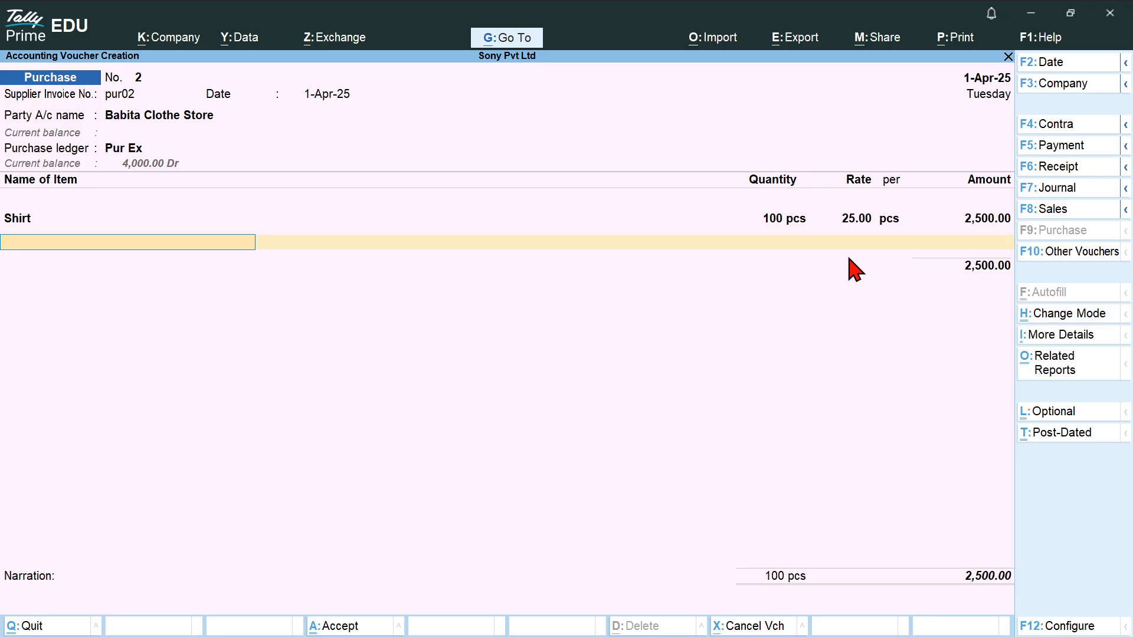
{"action": "type", "text": "Sh"}
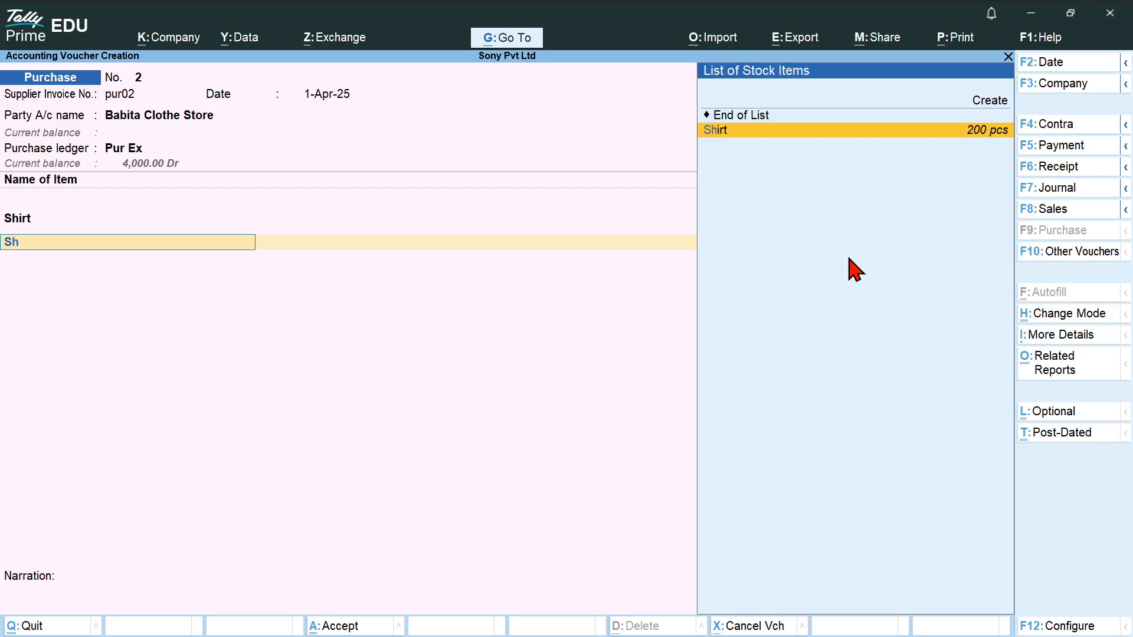
{"action": "type", "text": "o"}
{"action": "key", "text": "alt+c"}
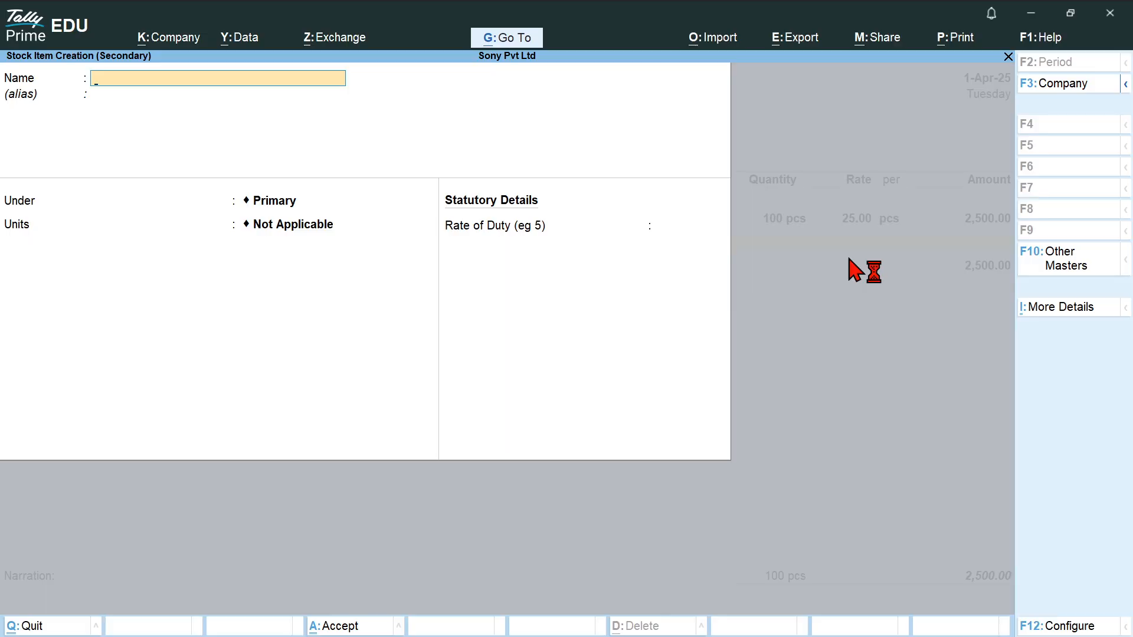
{"action": "type", "text": "Shocks"}
{"action": "key", "text": "Return"}
{"action": "key", "text": "Return"}
{"action": "key", "text": "Return"}
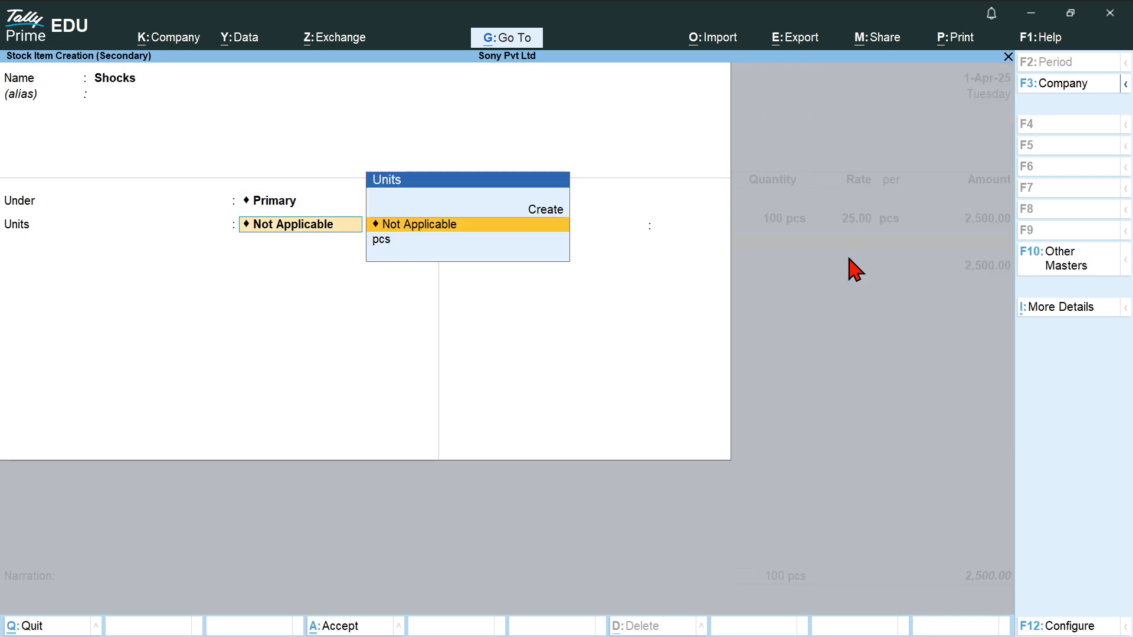
{"action": "key", "text": "Down"}
{"action": "key", "text": "Return"}
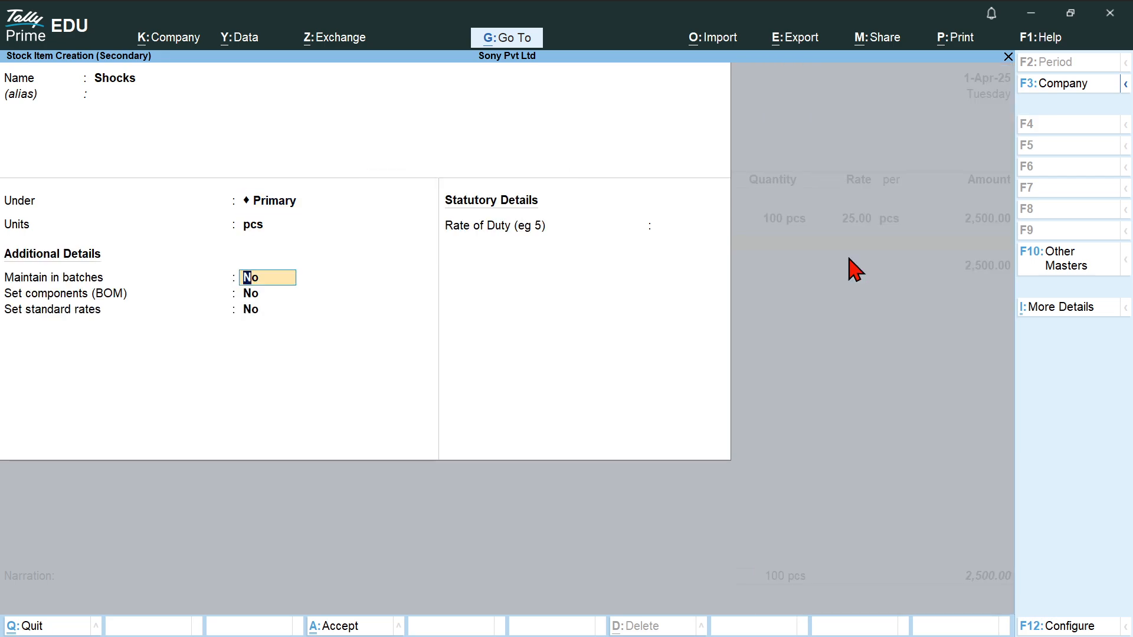
{"action": "key", "text": "ctrl+a"}
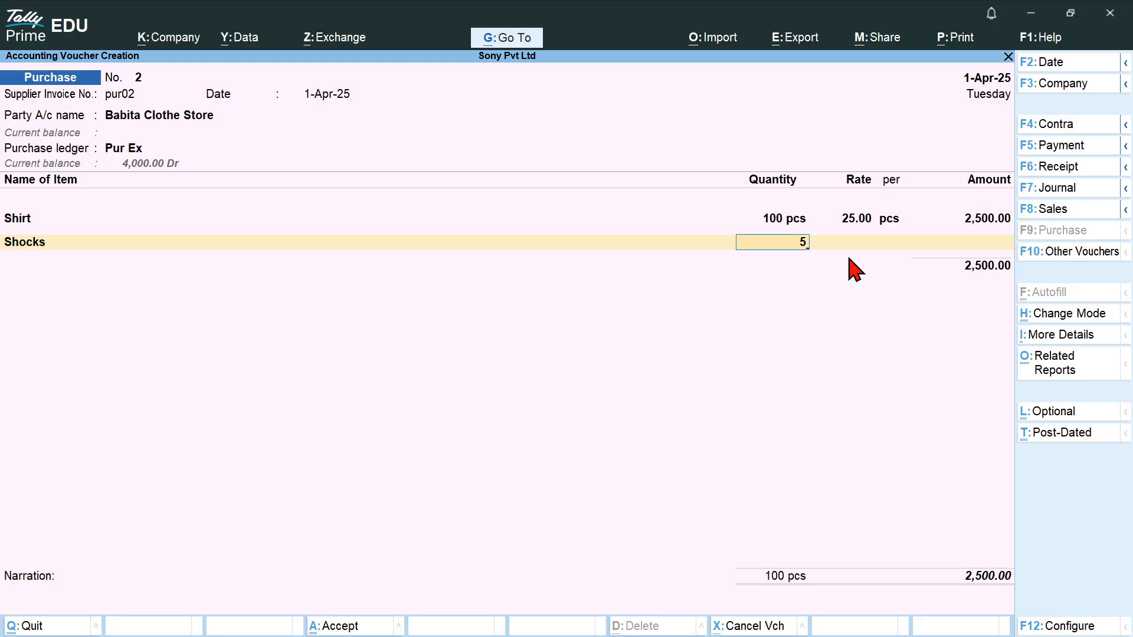
- Enter 5 pcs of Shocks without a rate or amount as the free item and change the voucher date to 2-Apr-25
{"action": "key", "text": "Return"}
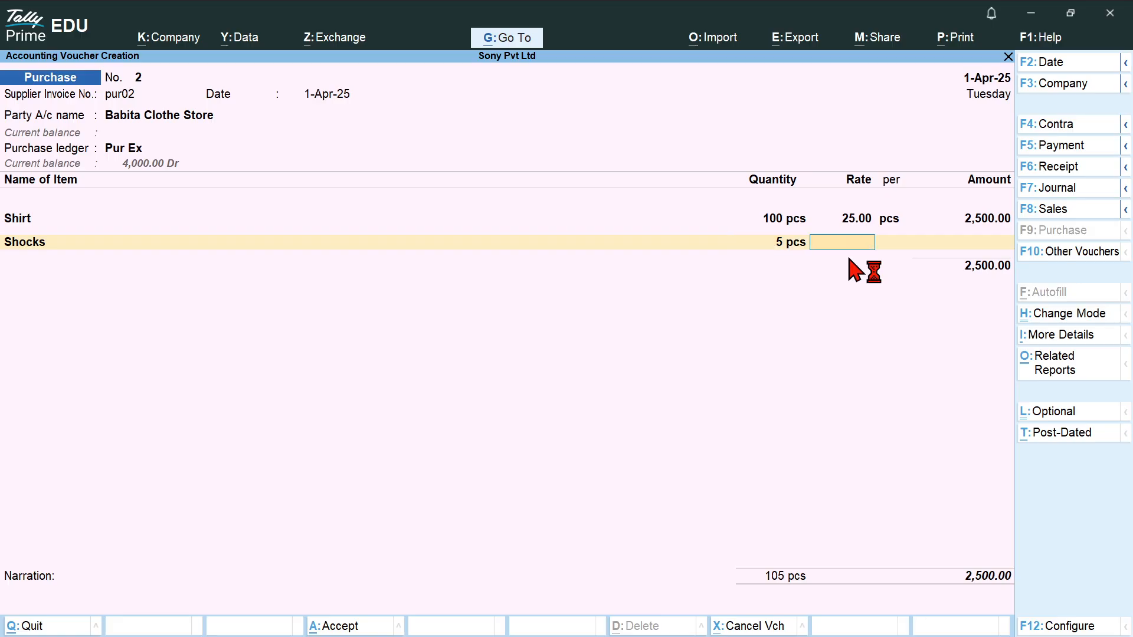
{"action": "key", "text": "F2"}
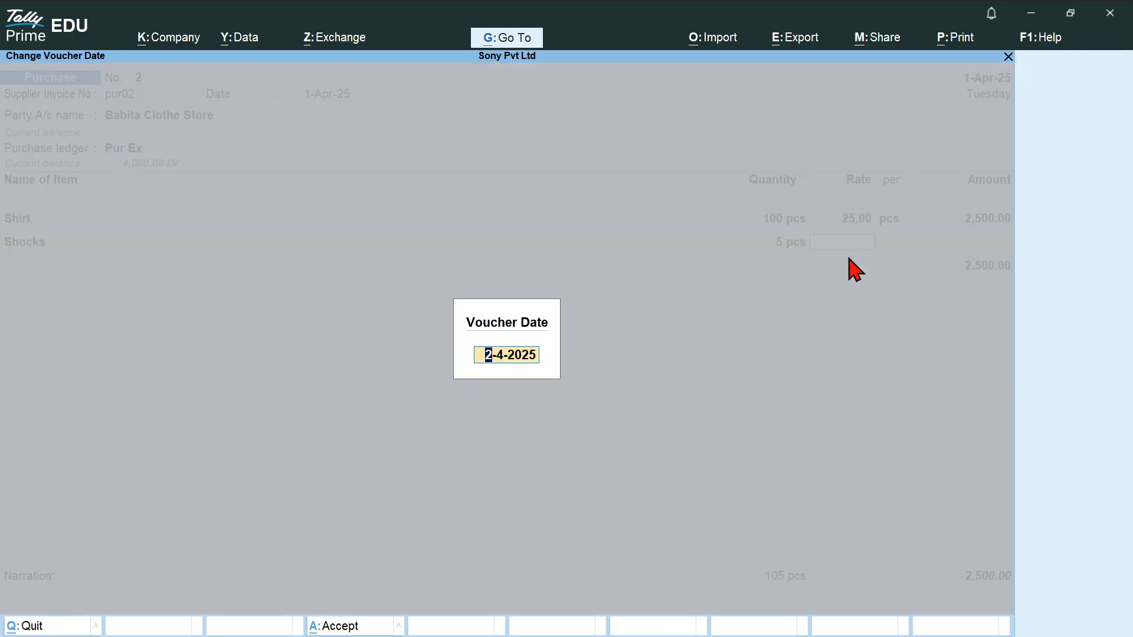
{"action": "key", "text": "Return"}
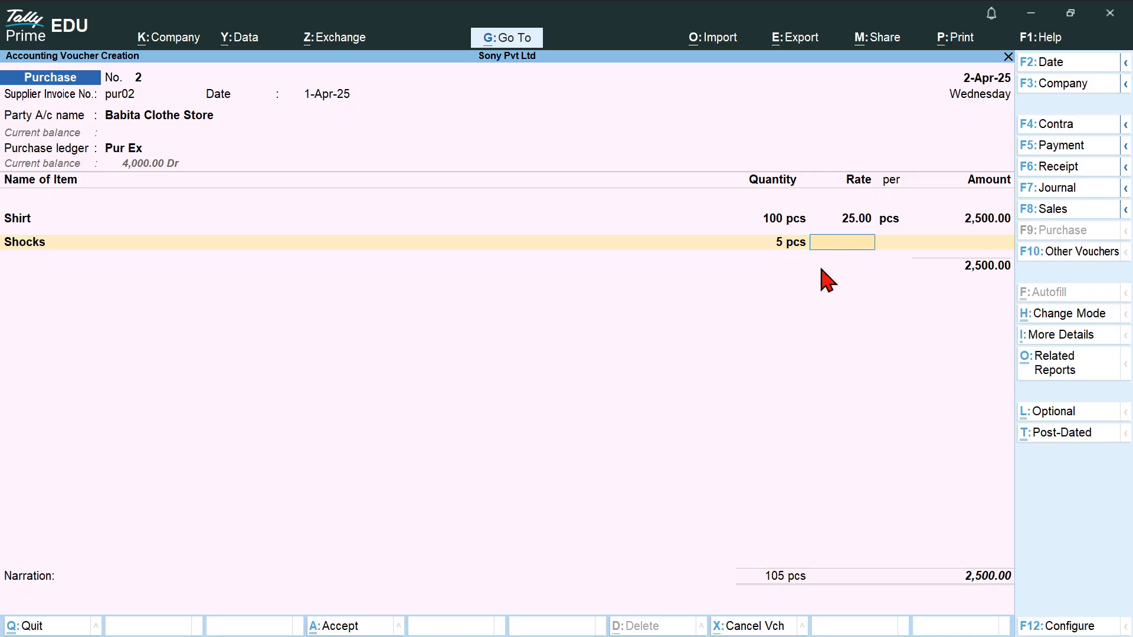
{"action": "key", "text": "Return"}
{"action": "key", "text": "Return"}
{"action": "key", "text": "Return"}
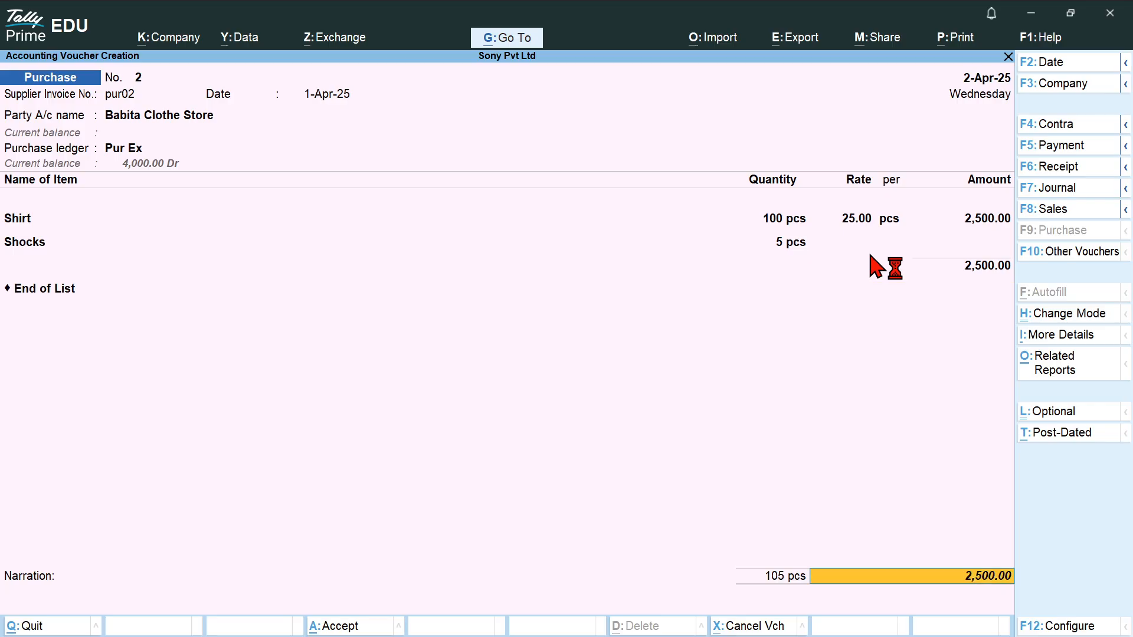
- Accept the bill-wise details as New Ref pur02 for 2,500.00 Cr and save the purchase voucher without a narration
{"action": "key", "text": "Return"}
{"action": "key", "text": "Return"}
{"action": "key", "text": "Return"}
{"action": "key", "text": "Return"}
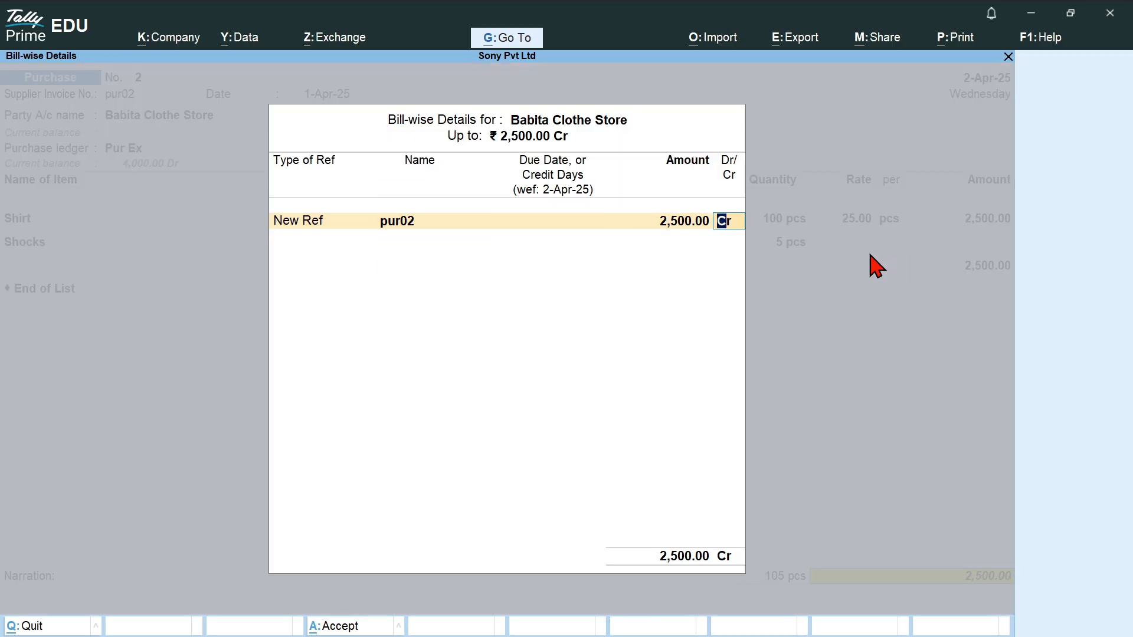
{"action": "key", "text": "Return"}
{"action": "key", "text": "Return"}
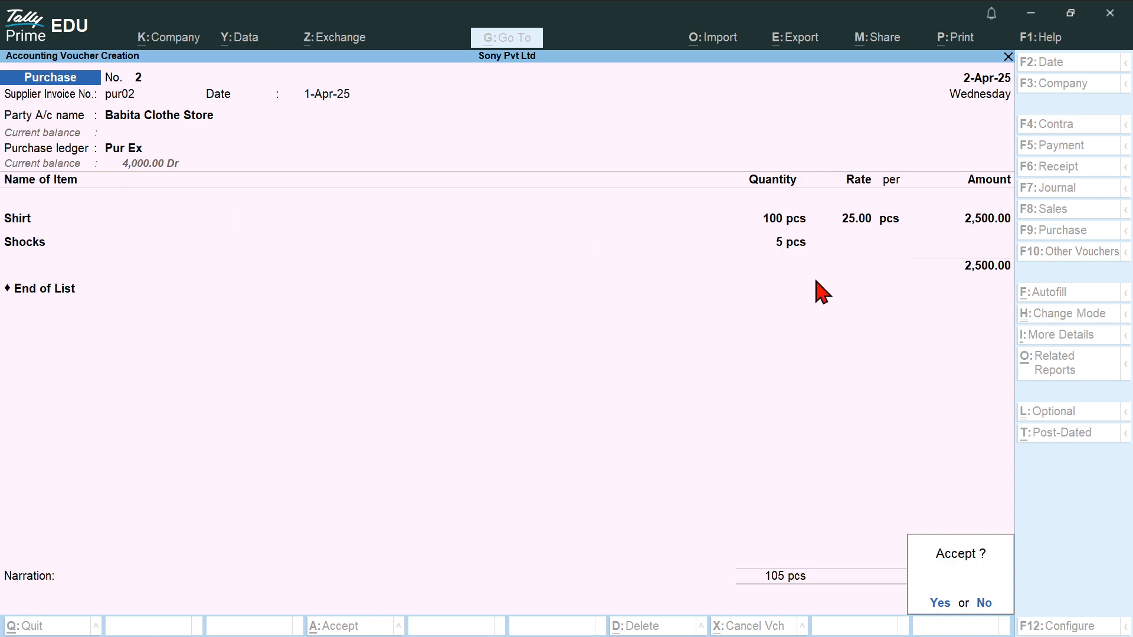
{"action": "key", "text": "Return"}
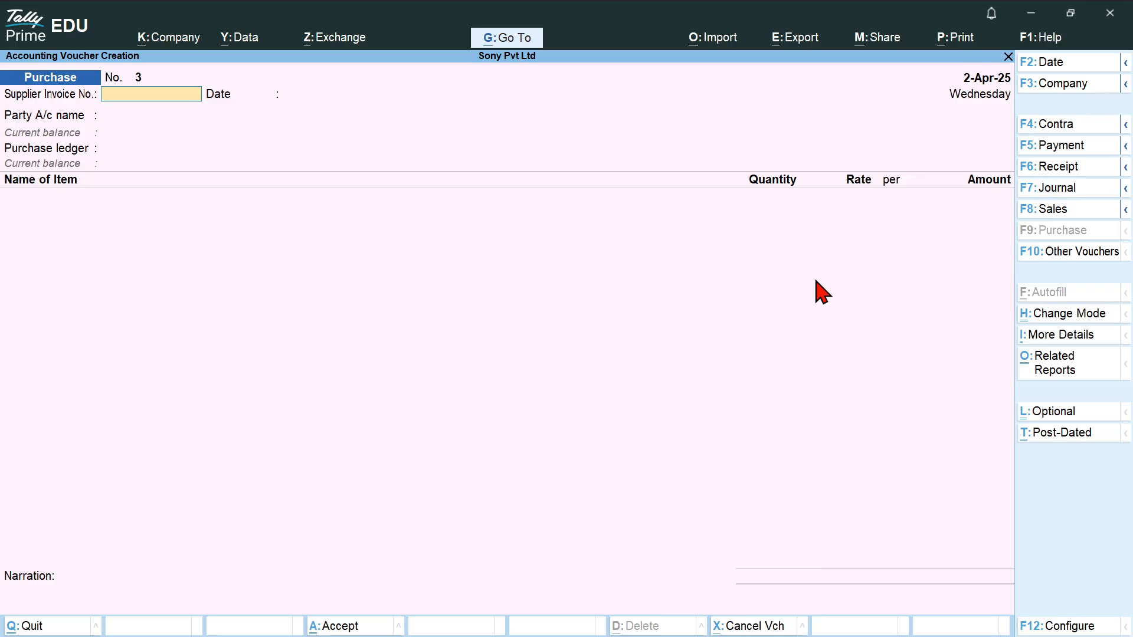
- Leave purchase voucher entry and return to the Gateway of Tally
{"action": "key", "text": "alt+Tab"}
{"action": "key", "text": "alt+Tab"}
{"action": "key", "text": "alt+Tab"}
{"action": "key", "text": "alt+Tab"}
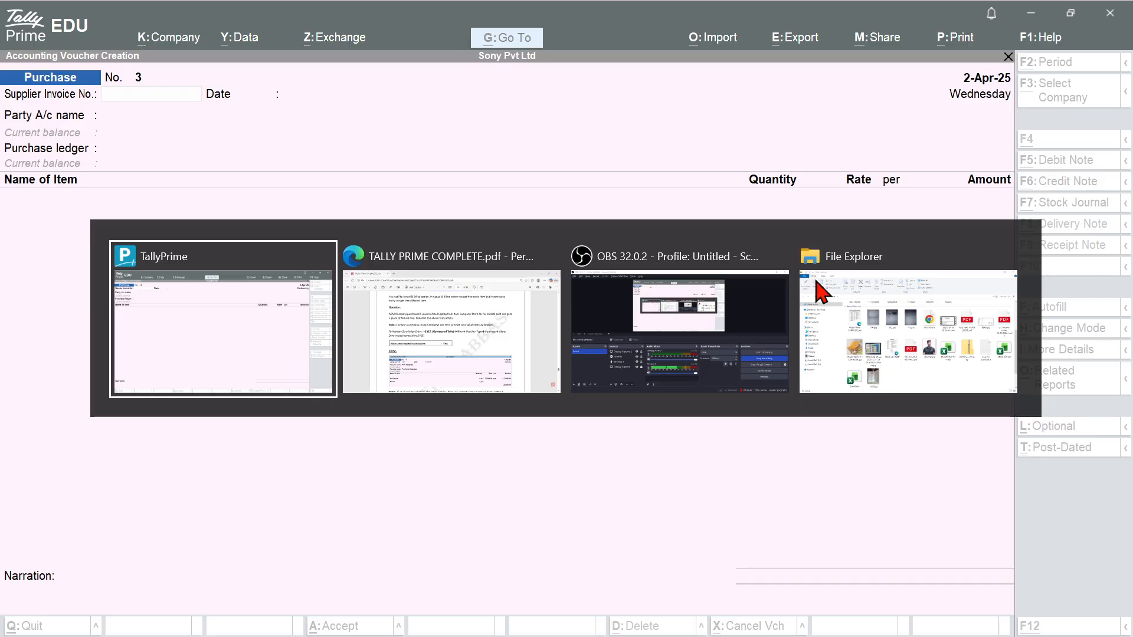
{"action": "key", "text": "Escape"}
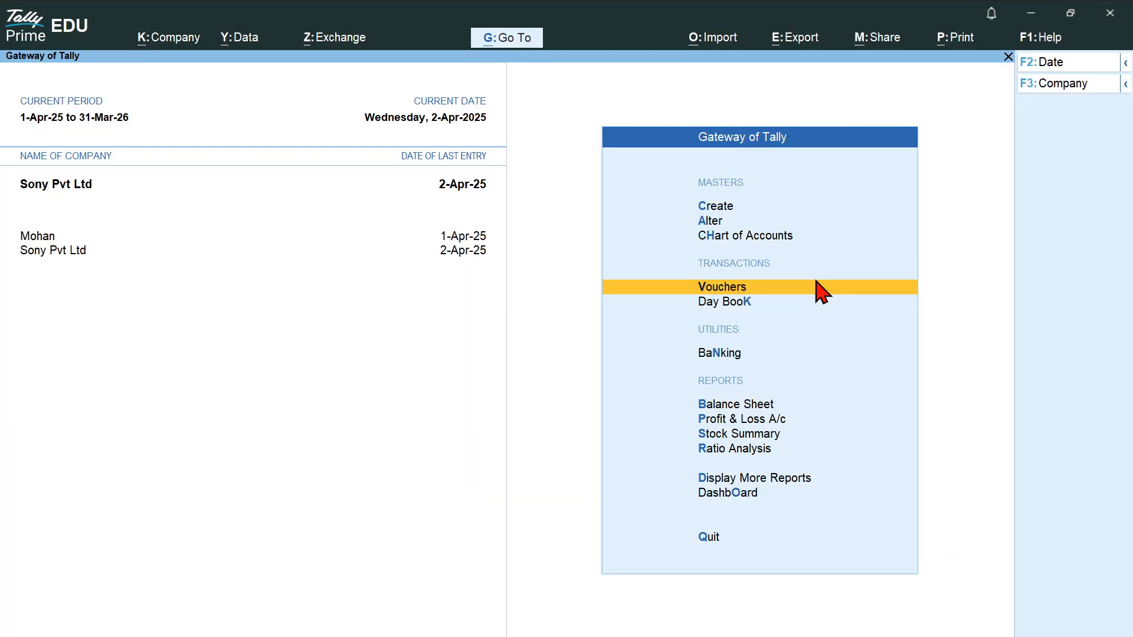
{"action": "key", "text": "Escape"}
{"action": "key", "text": "Escape"}
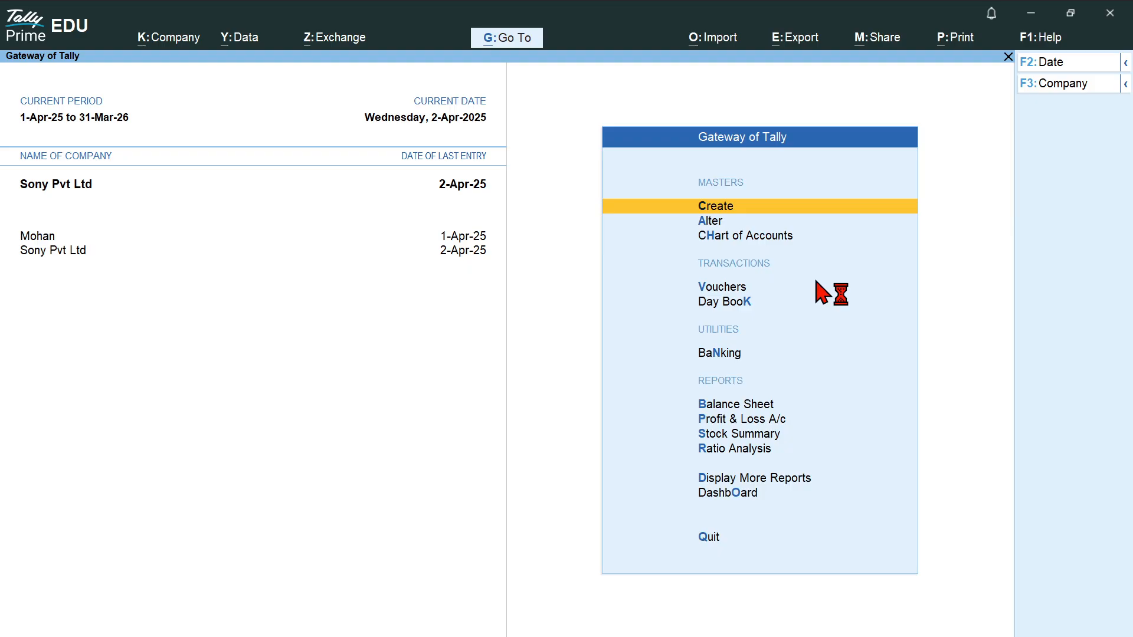
{"action": "key", "text": "d"}
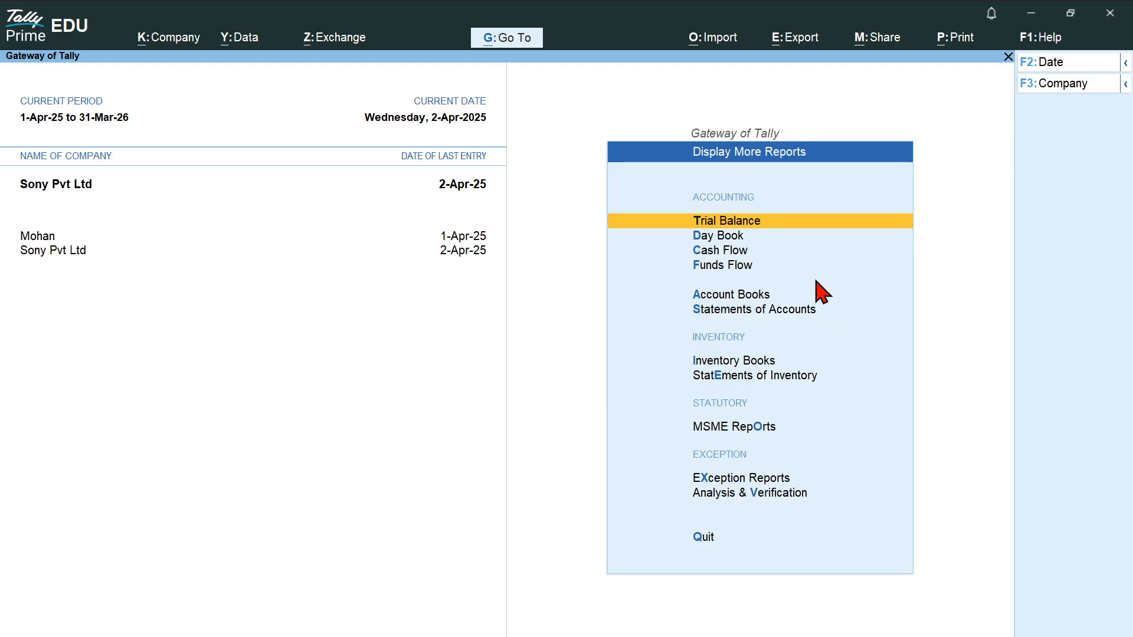
{"action": "key", "text": "e"}
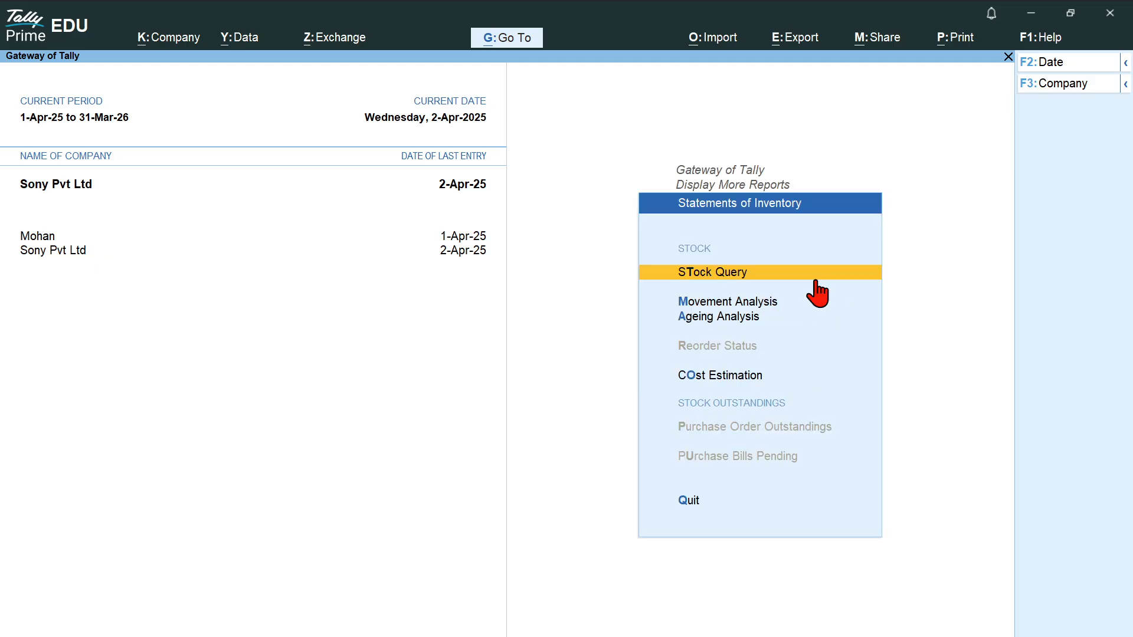
{"action": "left_click", "coordinate": [817, 282]}
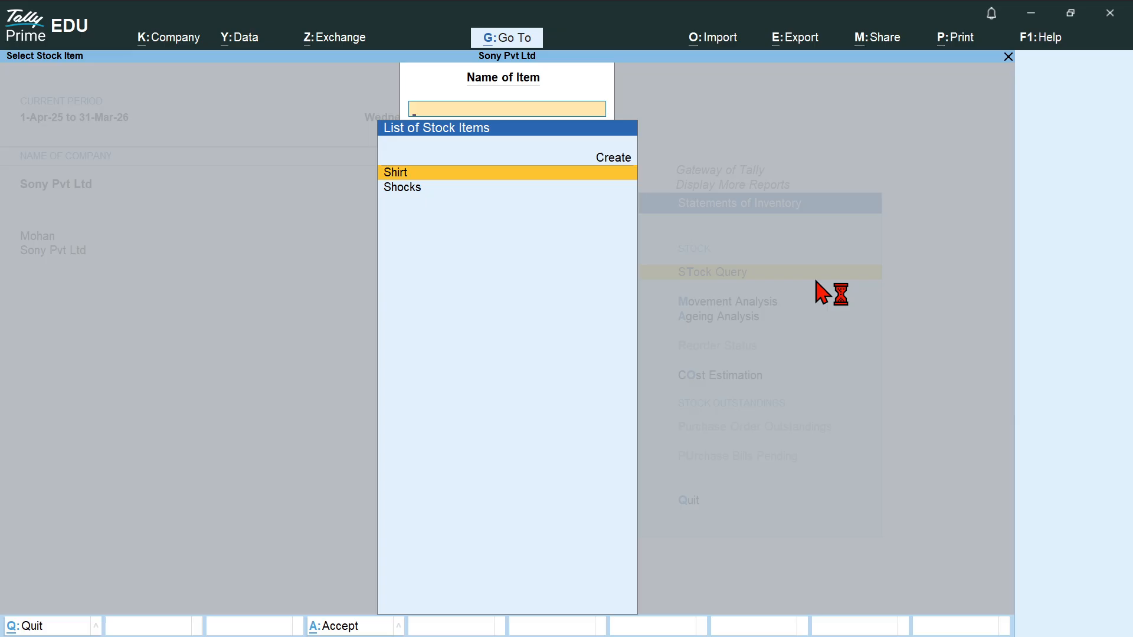
{"action": "key", "text": "Escape"}
{"action": "key", "text": "Escape"}
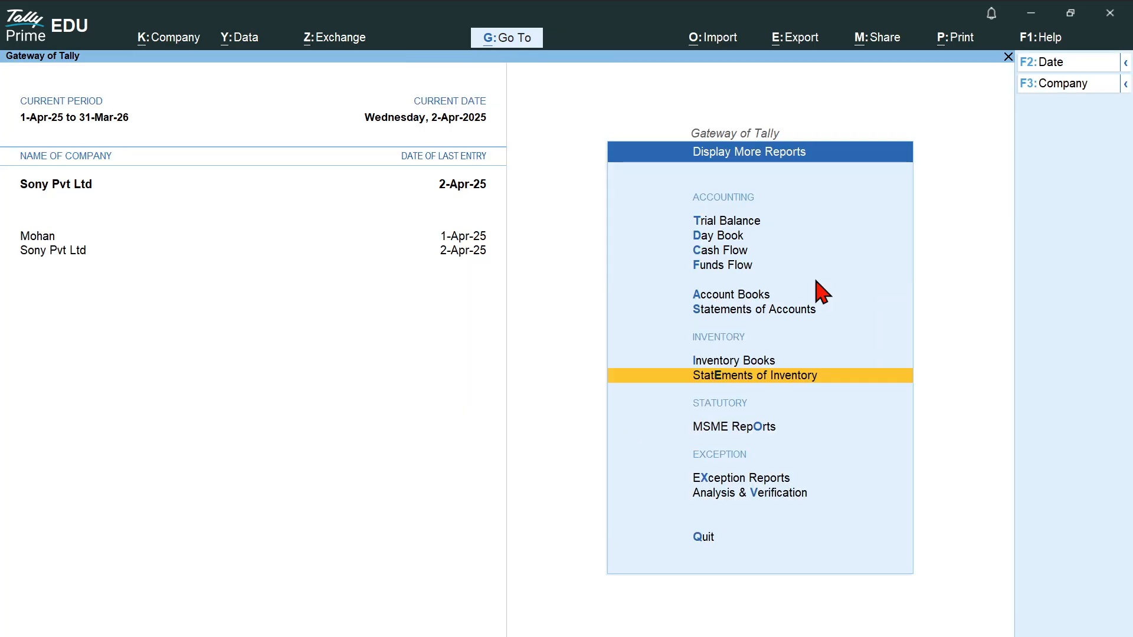
{"action": "key", "text": "Escape"}
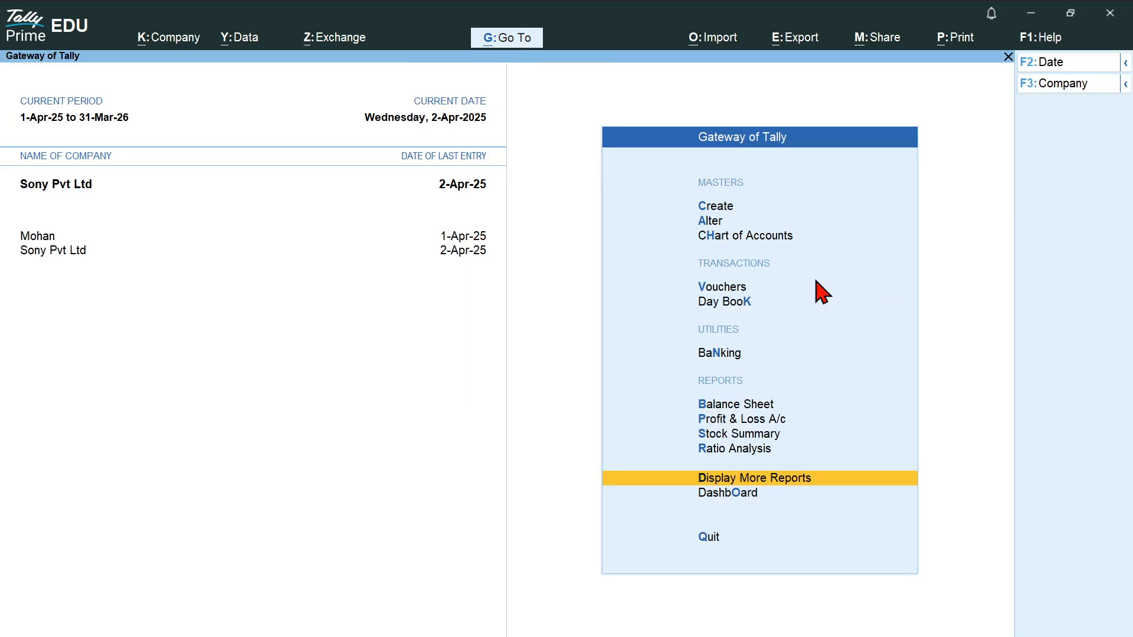
- Examine the Stock Summary, drilling down through the Clothe group to the April purchase vouchers of the Shirt item
{"action": "key", "text": "s"}
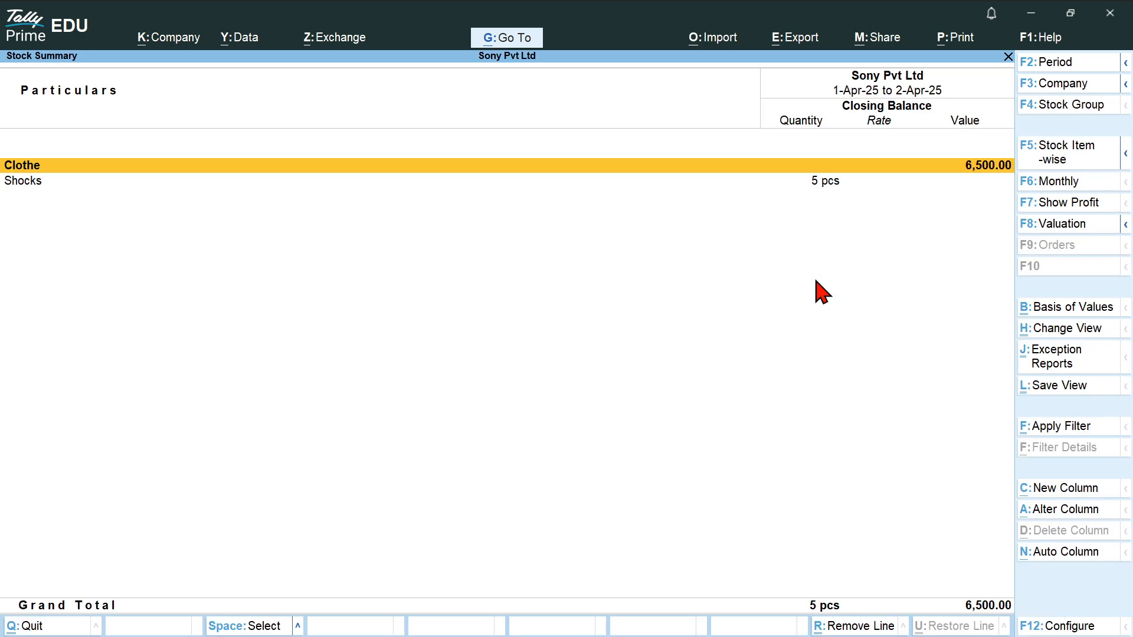
{"action": "key", "text": "Return"}
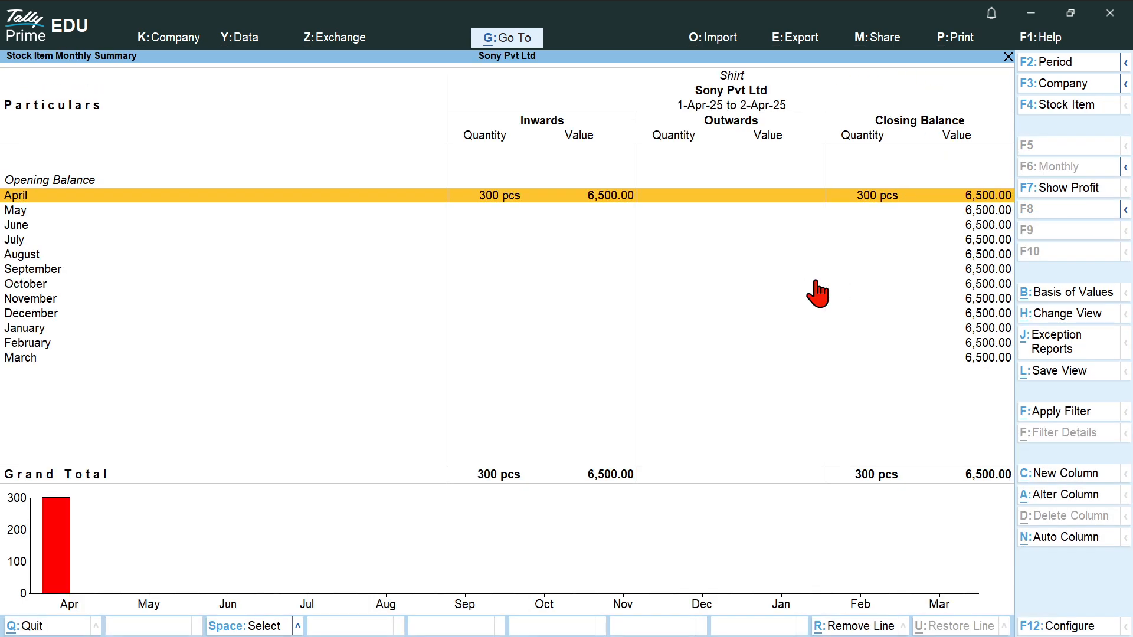
{"action": "key", "text": "Return"}
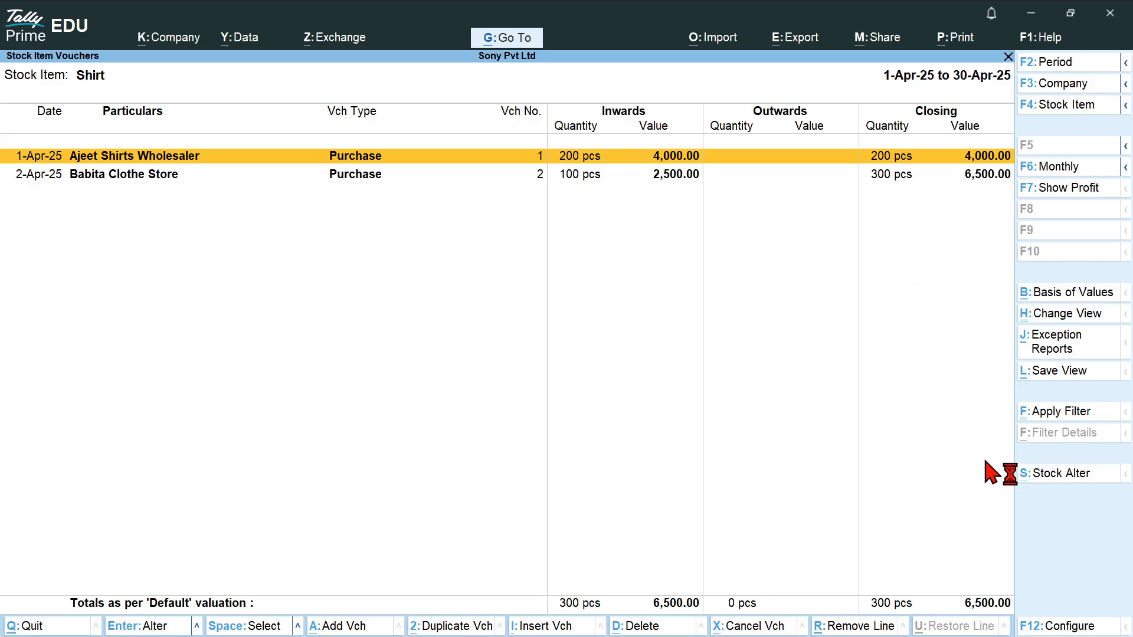
{"action": "key", "text": "Escape"}
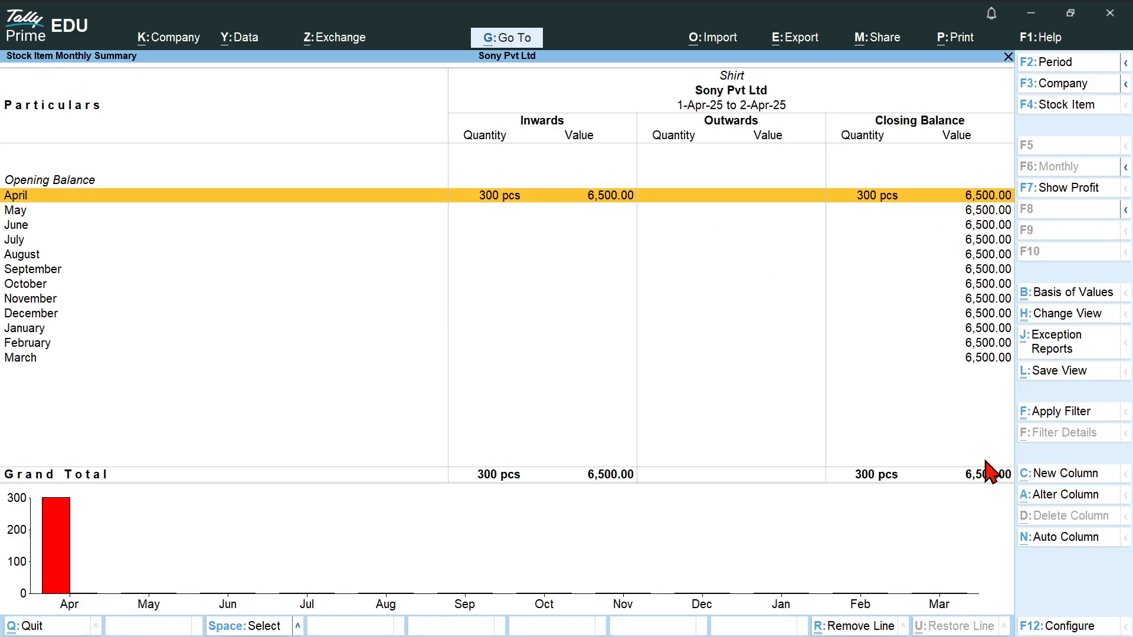
{"action": "key", "text": "Escape"}
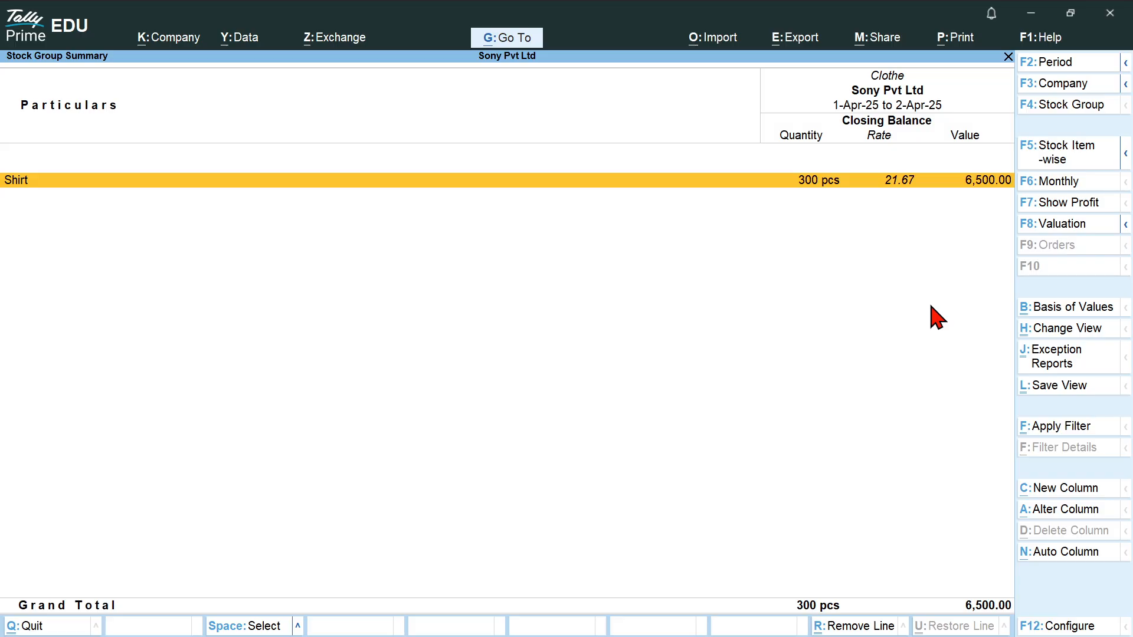
- Return to the Stock Summary and examine the monthly summary of the Shocks item
{"action": "key", "text": "Escape"}
{"action": "key", "text": "Down"}
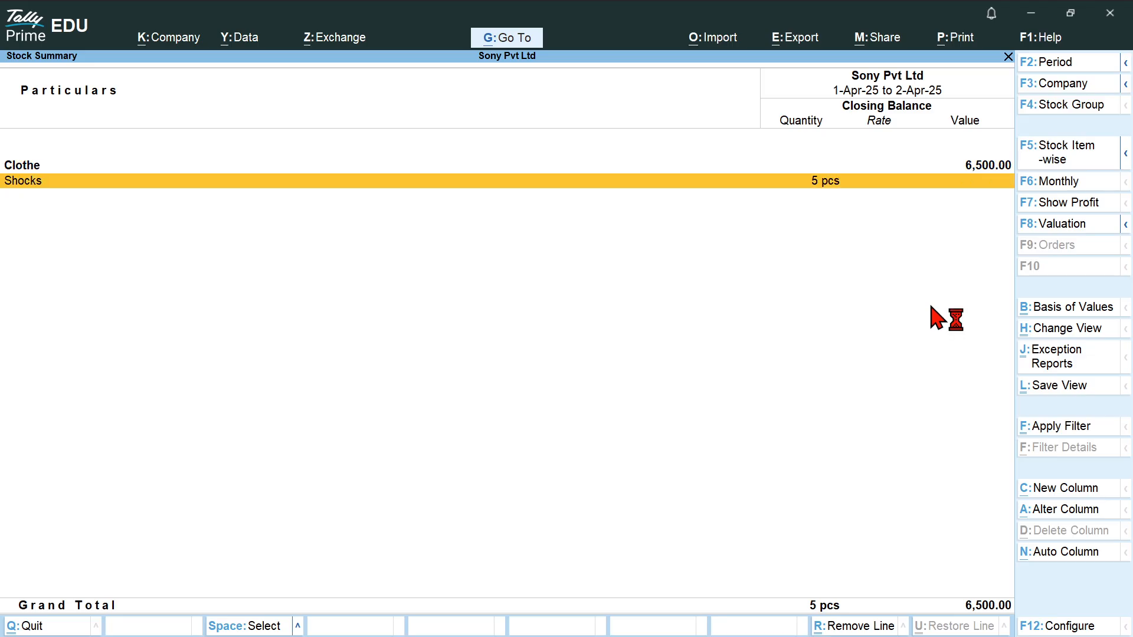
{"action": "key", "text": "Return"}
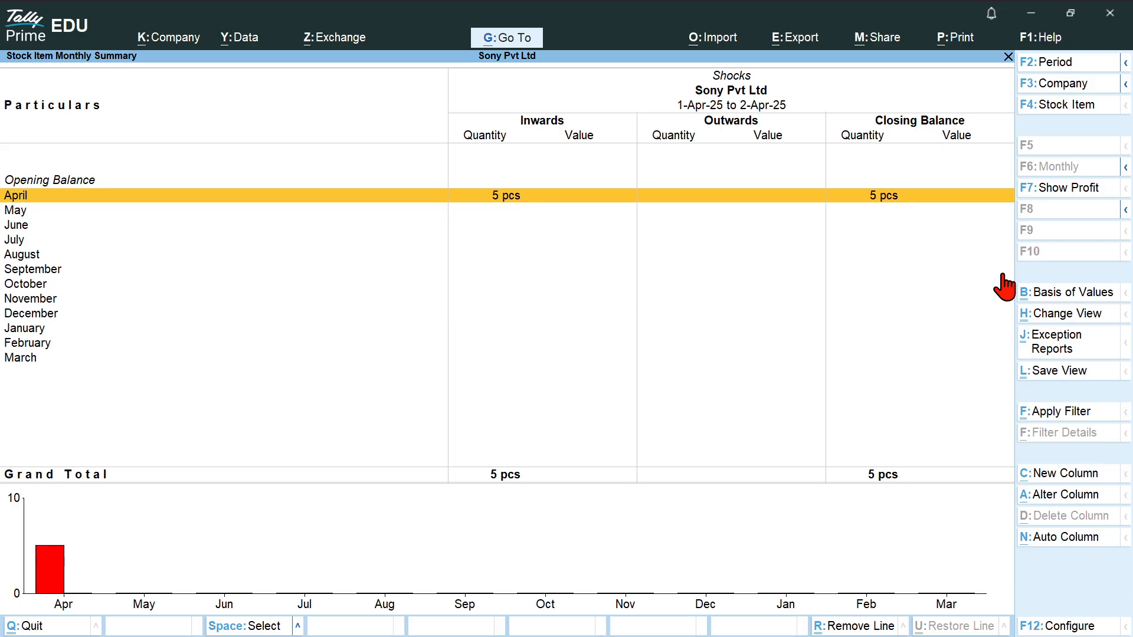
{"action": "key", "text": "alt+Tab"}
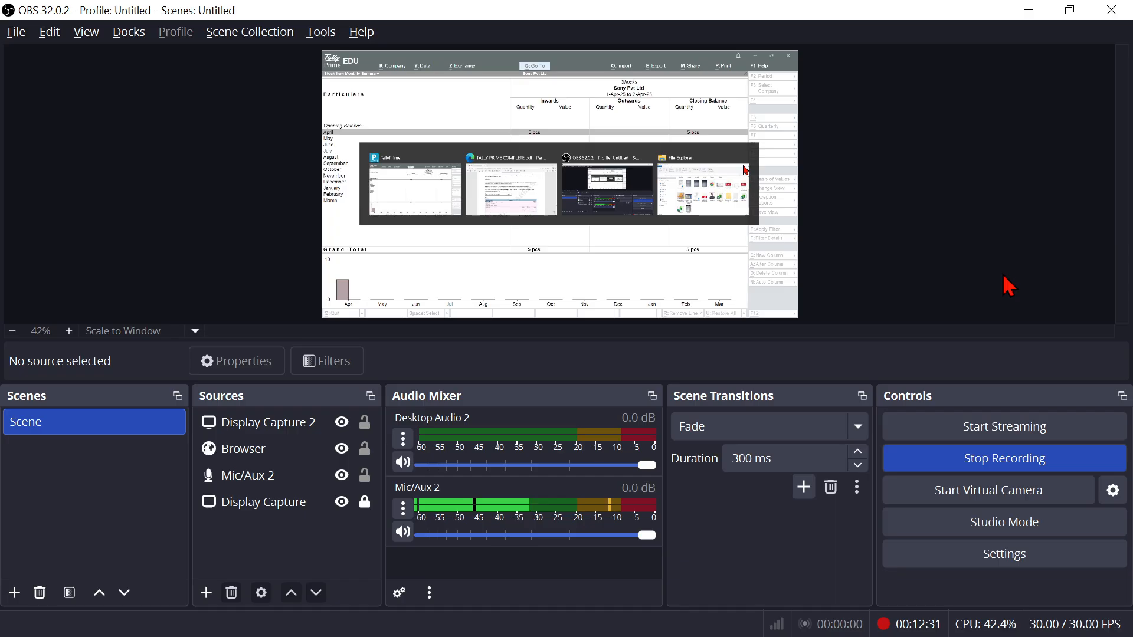